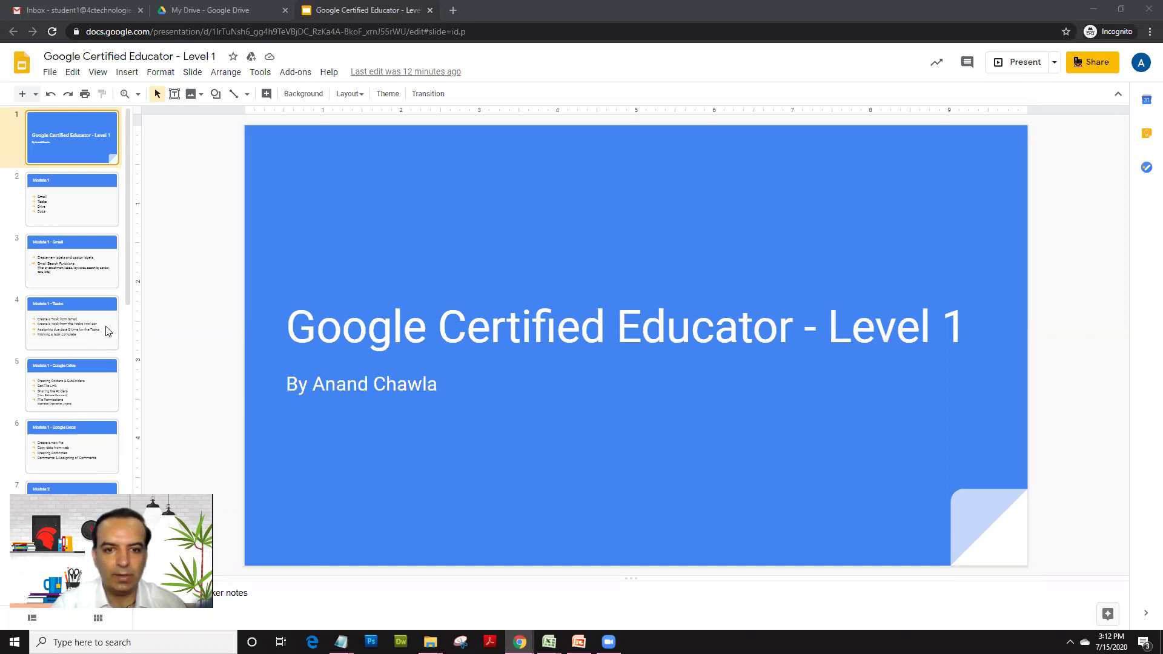
# Step: Go to slide 12, 'Module 3', and highlight the word Calendar in its topic list
pyautogui.scroll(-9, 97, 333)
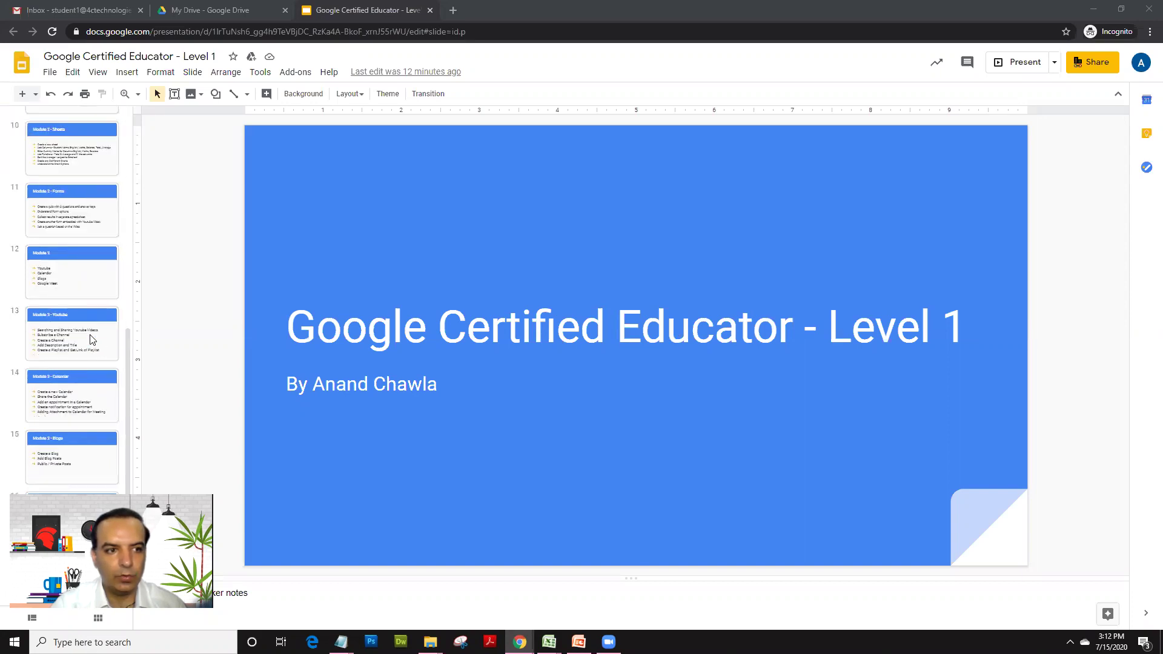
pyautogui.click(57, 286)
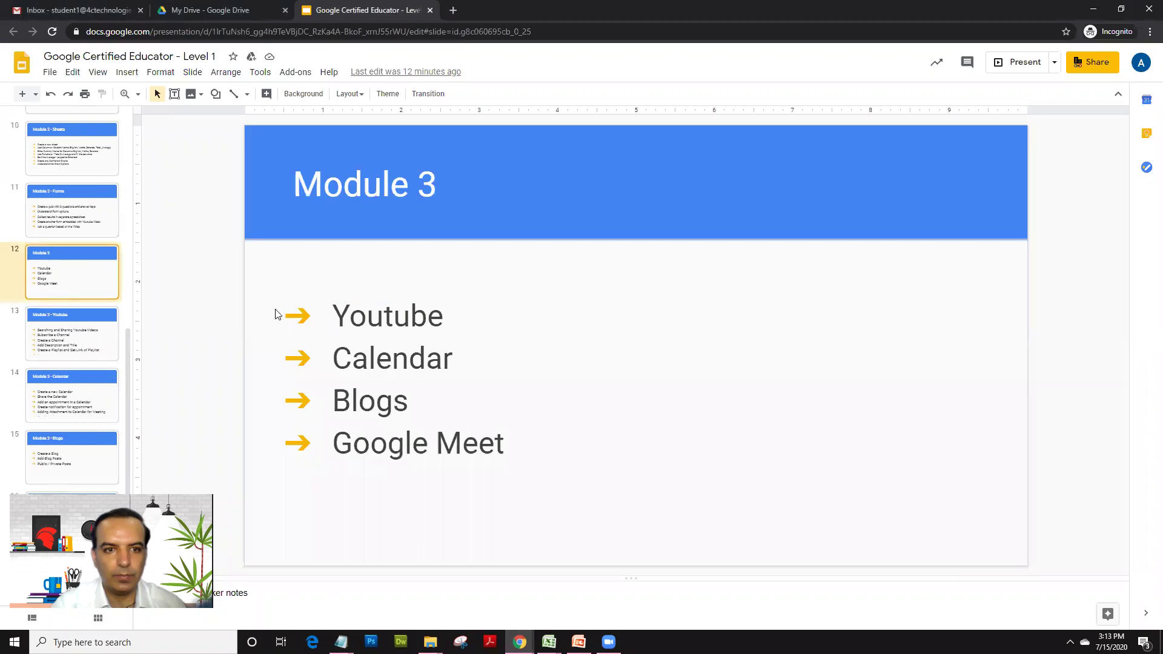
pyautogui.click(337, 355)
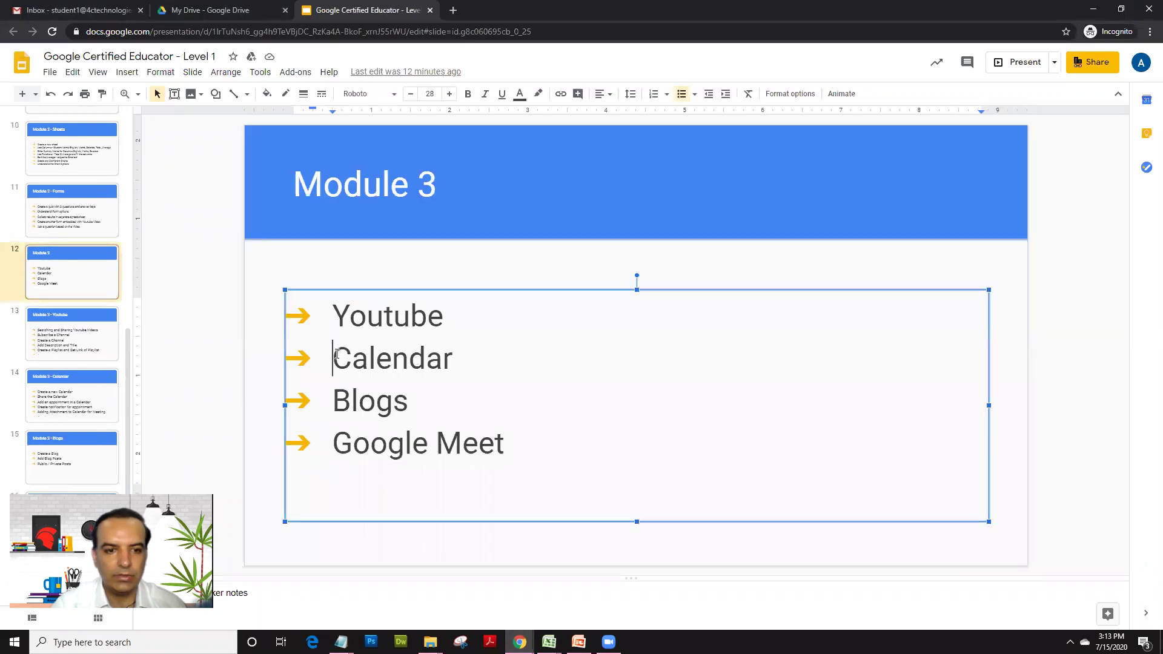
pyautogui.moveTo(455, 353); pyautogui.dragTo(332, 357)
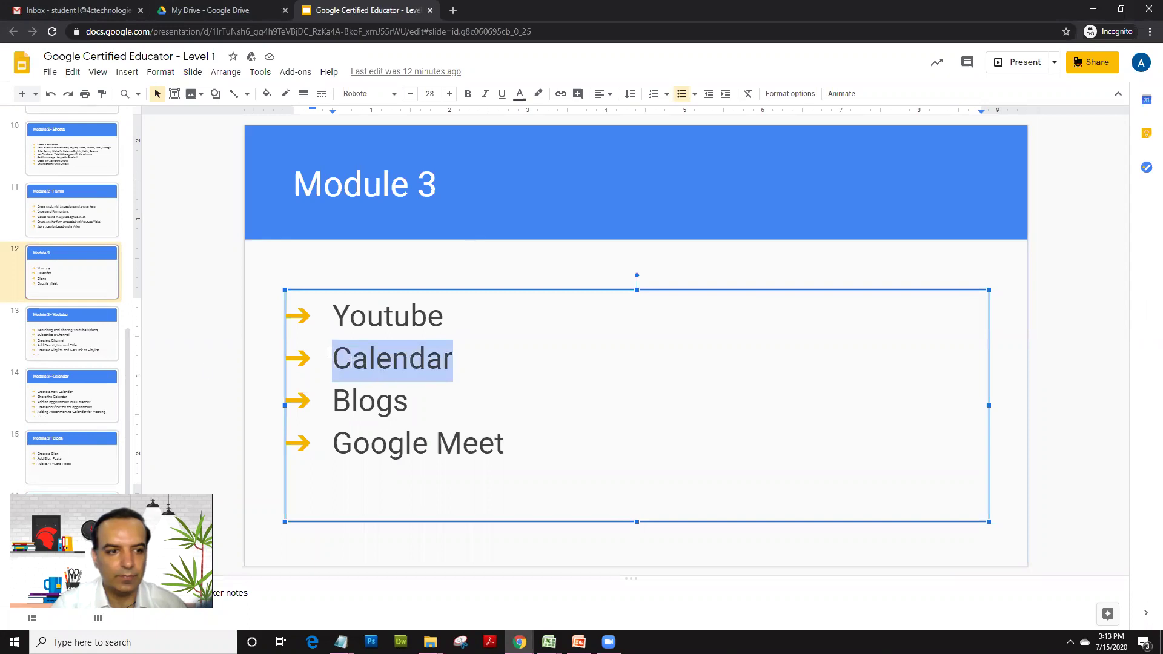
# Step: Open slide 14 and highlight the 'Create a new Calendar' and 'Share the Calendar' bullets
pyautogui.click(83, 388)
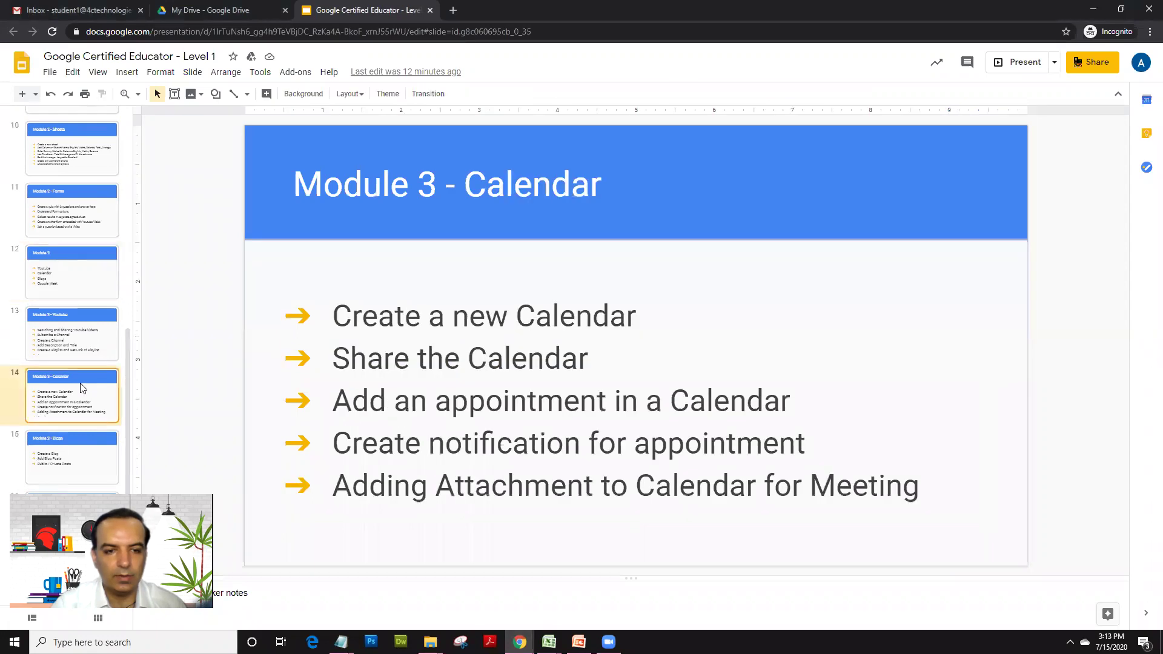
pyautogui.click(416, 306)
pyautogui.click(333, 315)
pyautogui.keyDown('shift'); pyautogui.click(445, 315); pyautogui.keyUp('shift')
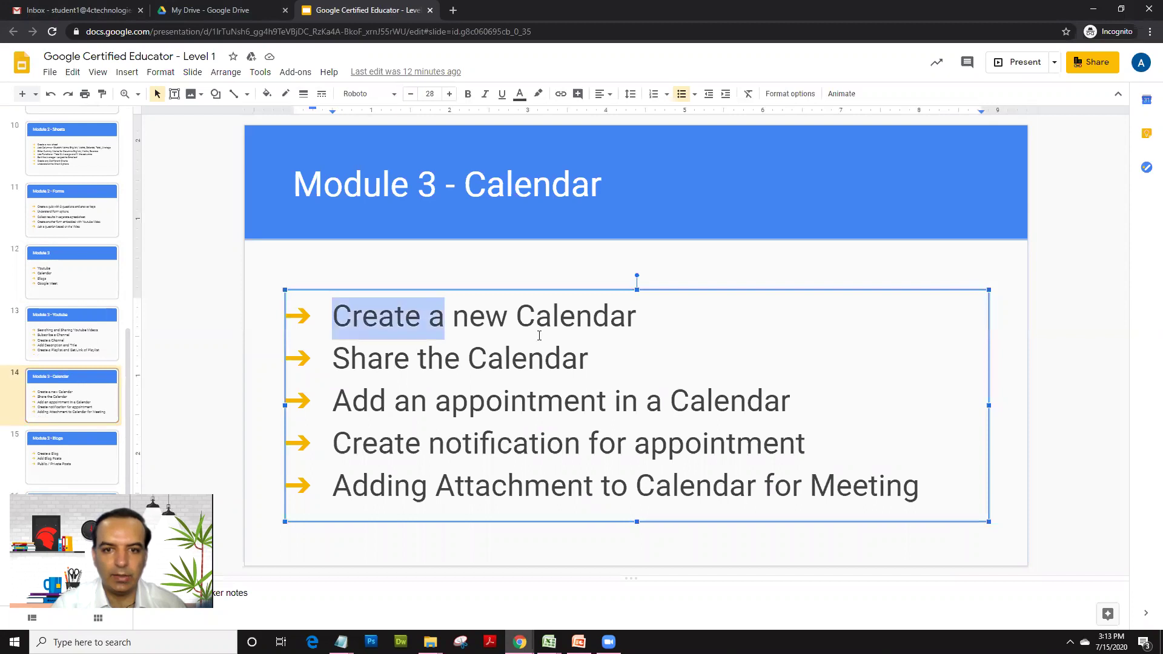
pyautogui.moveTo(540, 335); pyautogui.dragTo(665, 315)
pyautogui.doubleClick(543, 355)
pyautogui.moveTo(542, 356); pyautogui.dragTo(399, 341)
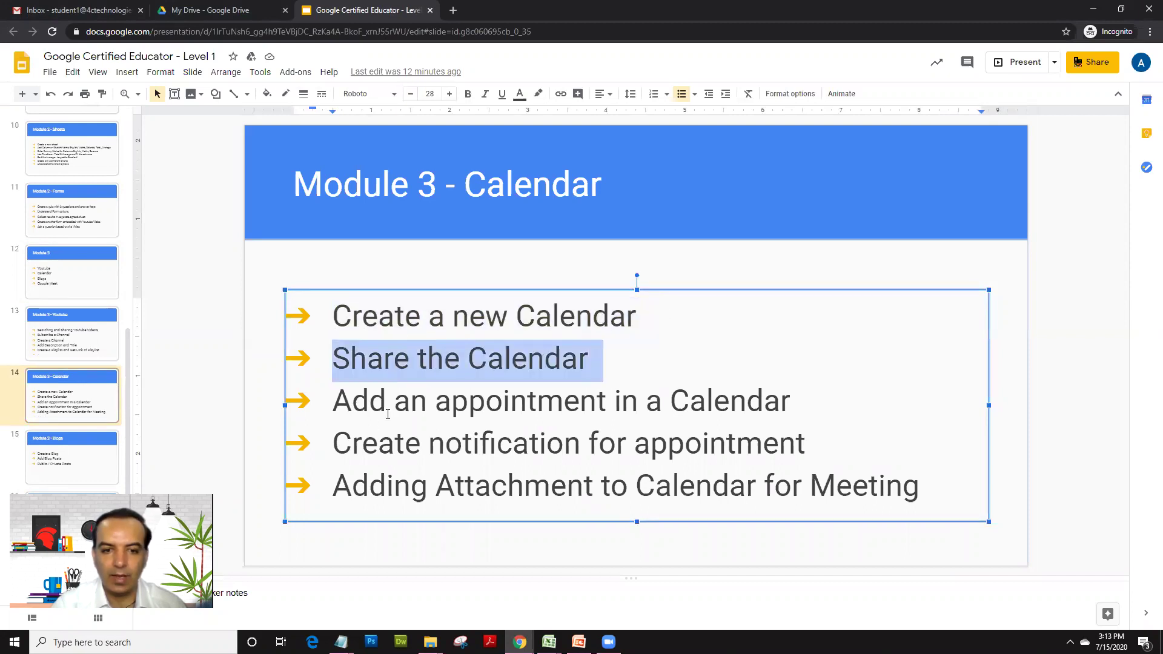
# Step: Highlight the Adding Attachment bullet, then select all five calendar topics
pyautogui.click(543, 446)
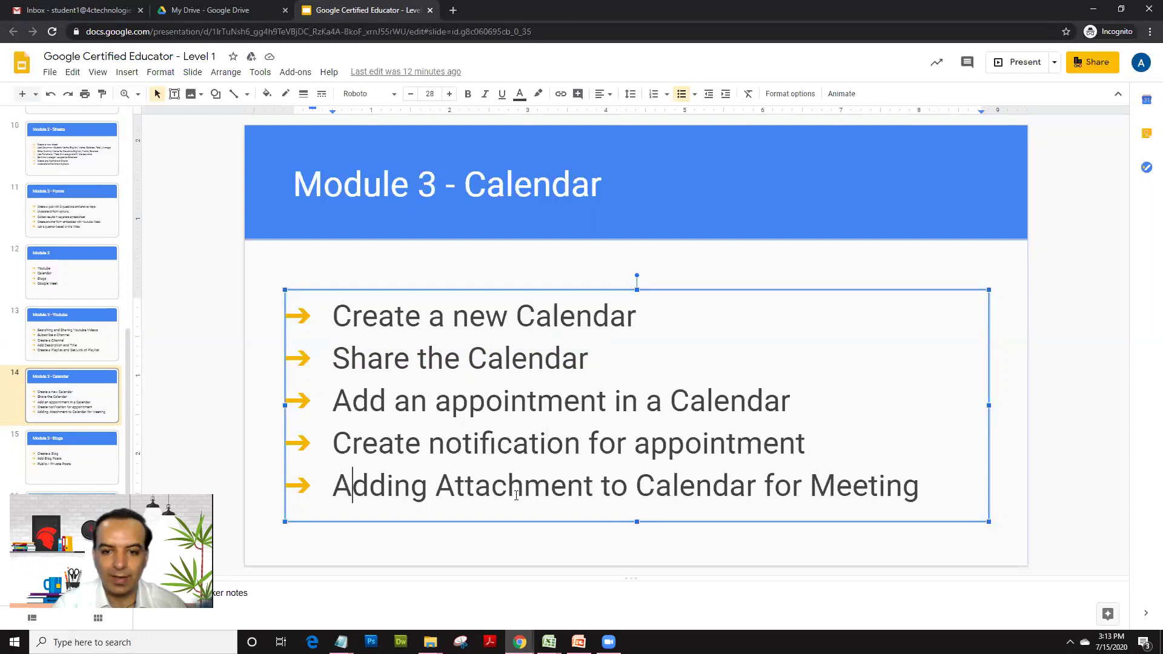
pyautogui.moveTo(352, 484); pyautogui.dragTo(567, 486)
pyautogui.moveTo(732, 476); pyautogui.dragTo(923, 477)
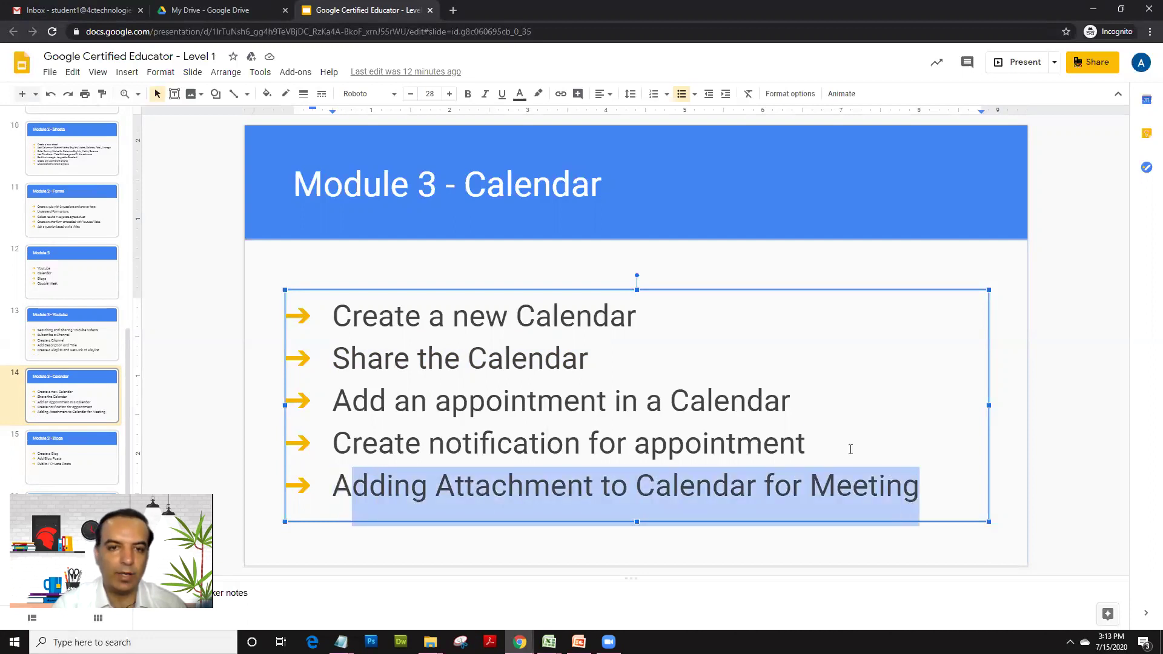
pyautogui.click(712, 442)
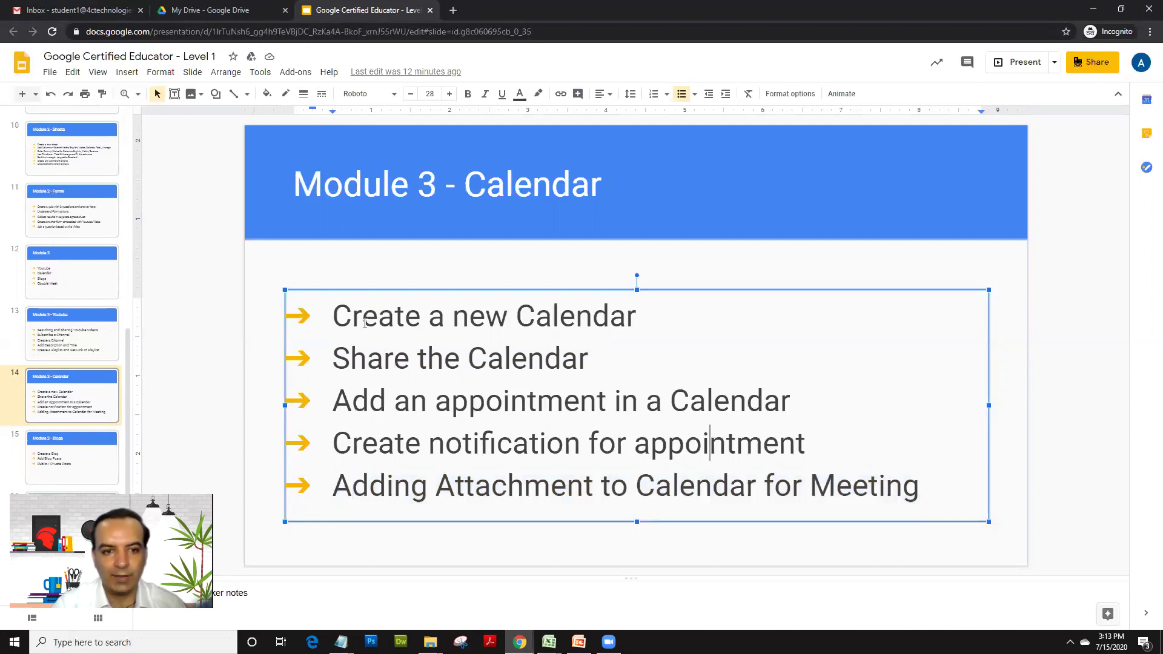
pyautogui.moveTo(334, 315); pyautogui.dragTo(362, 316)
pyautogui.moveTo(563, 382); pyautogui.dragTo(946, 472)
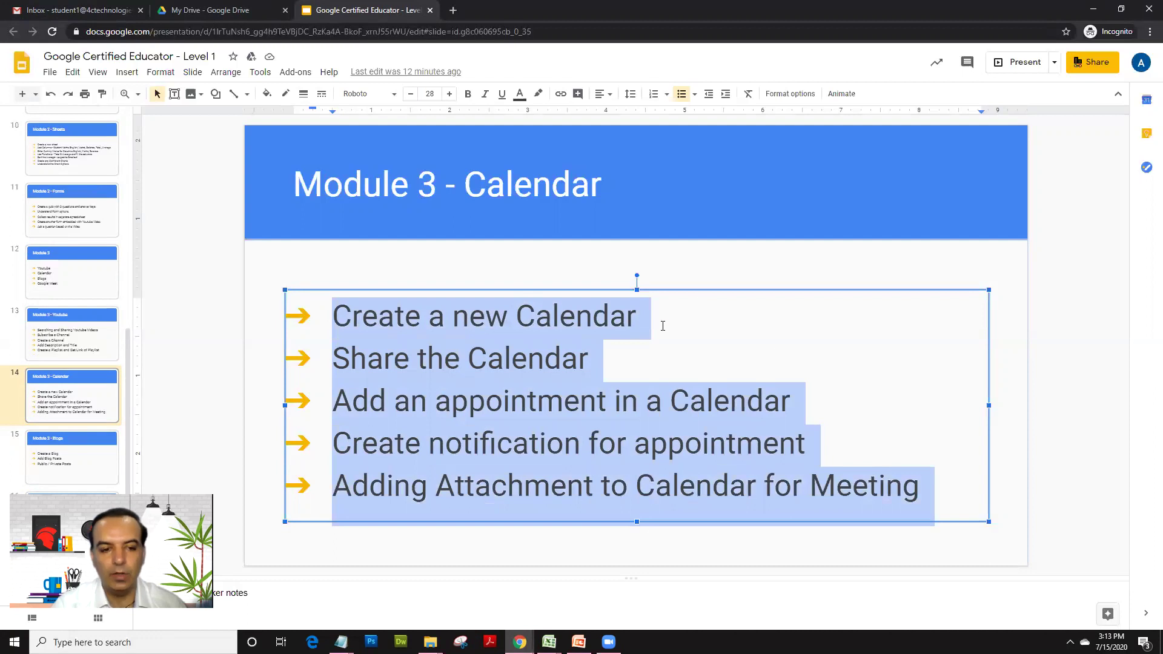
# Step: Open a new Chrome tab and load Google Calendar by entering 'calen' in the address bar
pyautogui.click(448, 14)
pyautogui.write('calen')
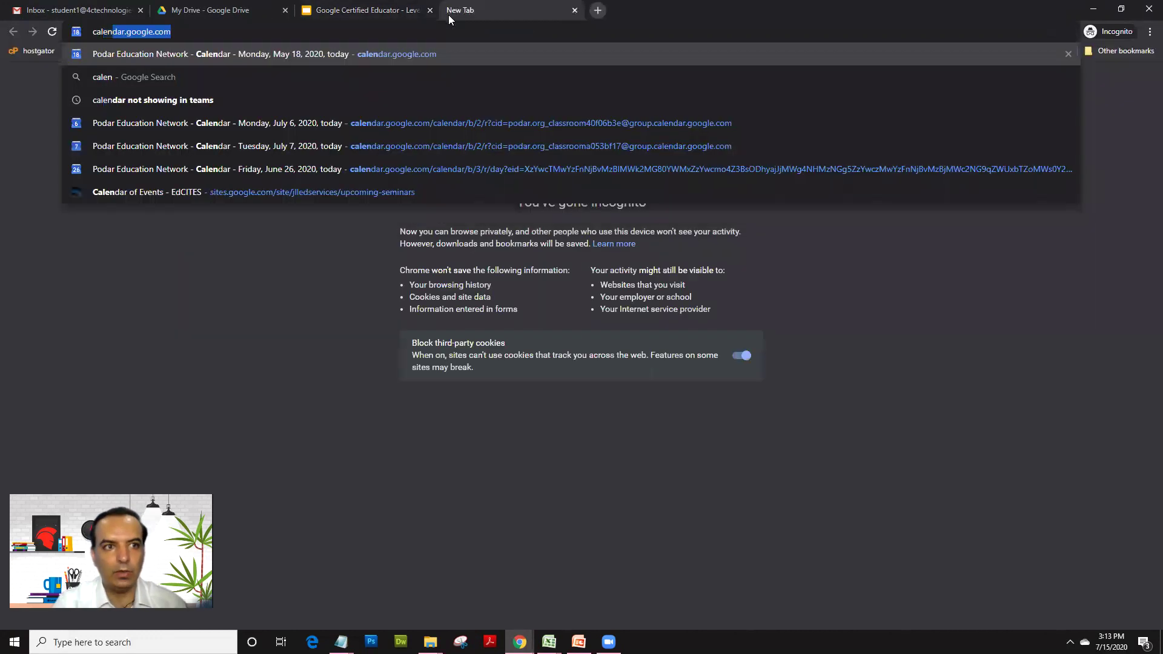
pyautogui.press('Return')
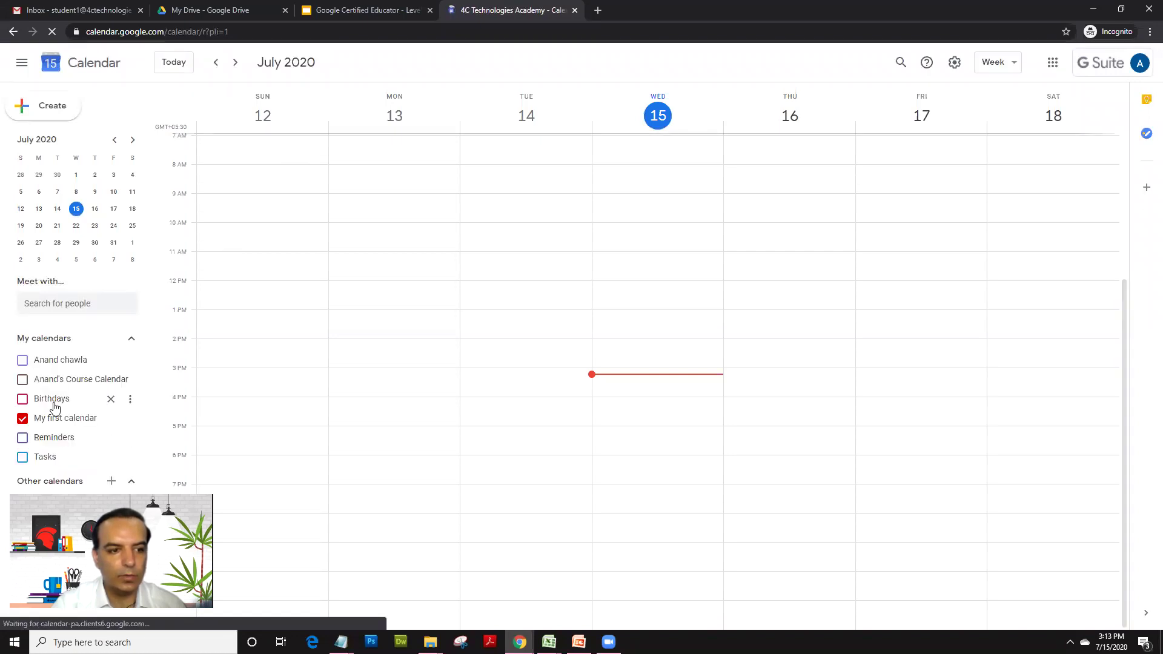
# Step: Hide My first calendar and bring up the add-calendar menu beside Other calendars
pyautogui.click(26, 418)
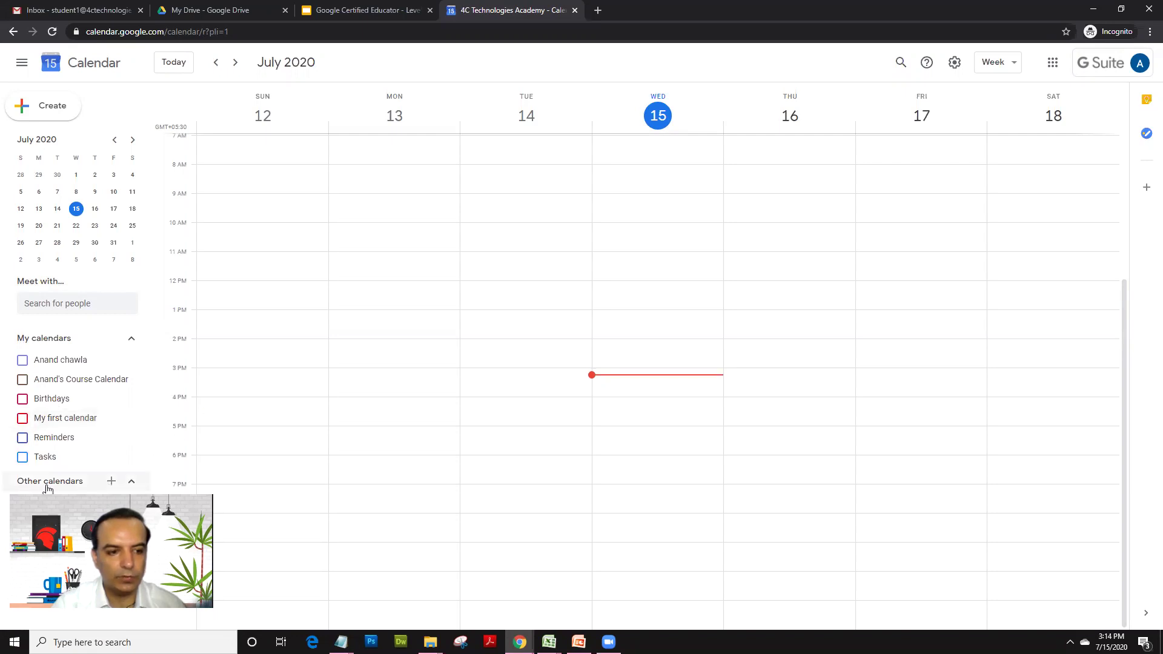
pyautogui.click(112, 482)
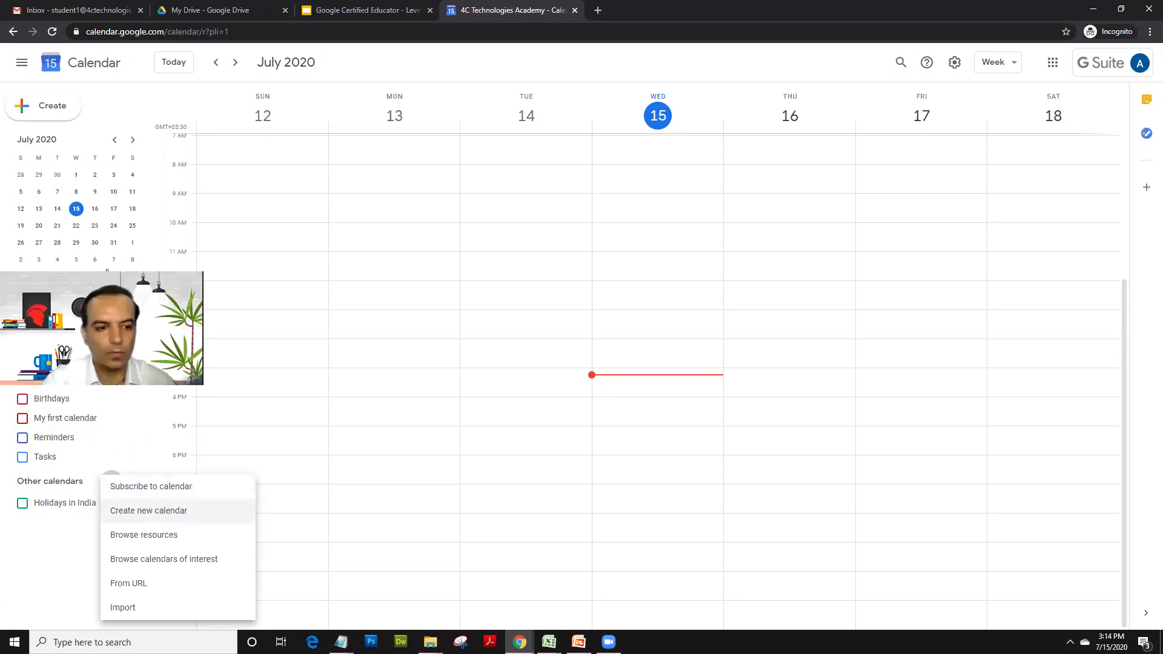
pyautogui.press('Escape')
pyautogui.click(111, 480)
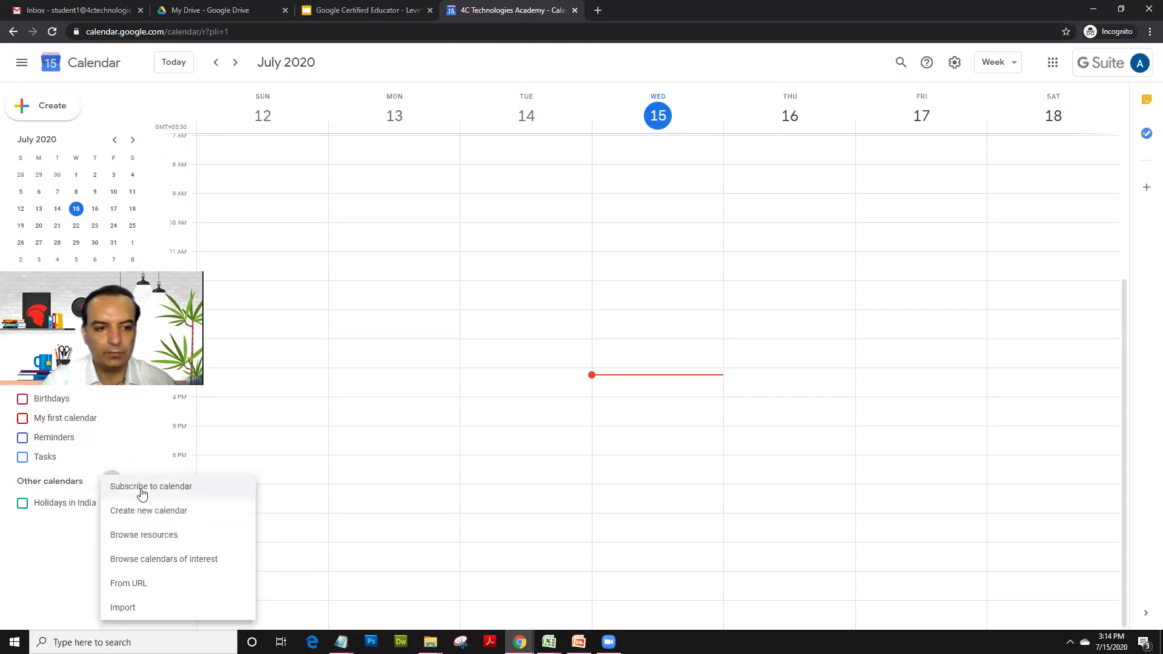
# Step: Create a new calendar named 'Appointment Calendar'
pyautogui.click(152, 515)
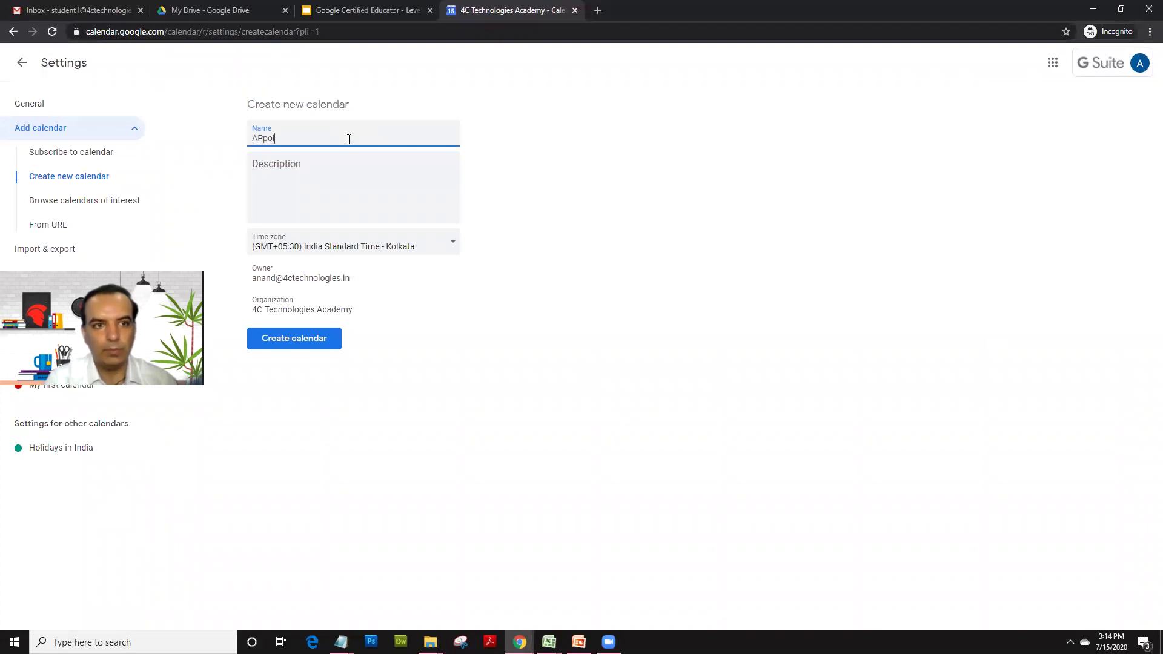
pyautogui.write('Appointment Calendar')
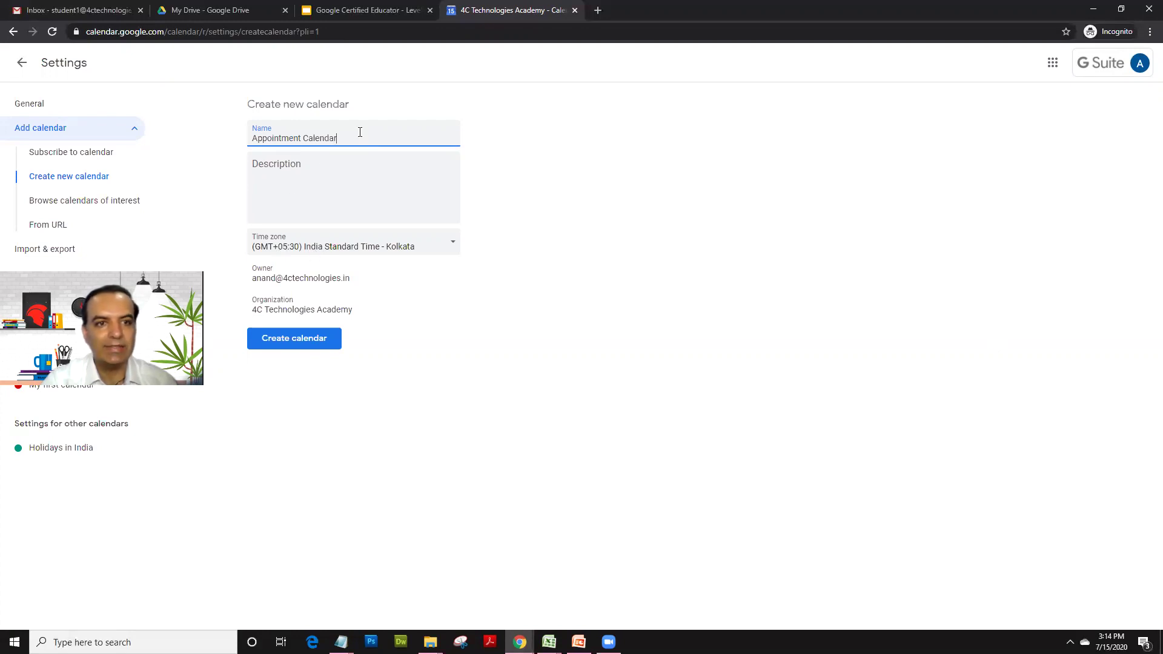
pyautogui.click(283, 341)
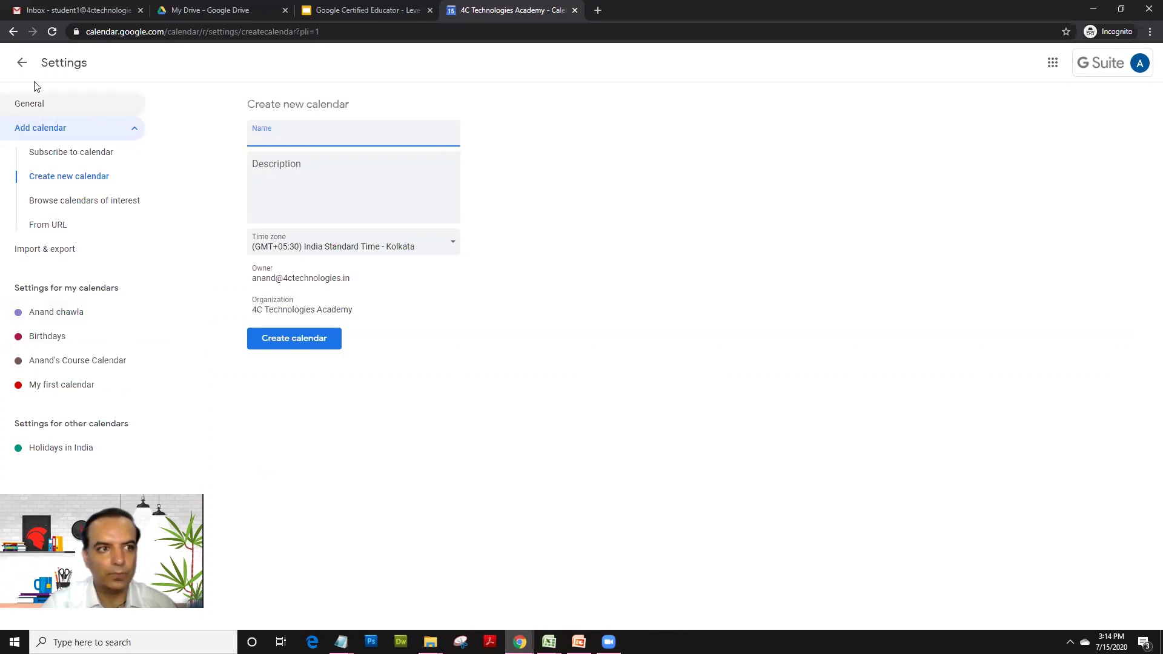
# Step: Leave Settings and change Appointment Calendar's colour from purple to orange
pyautogui.click(24, 66)
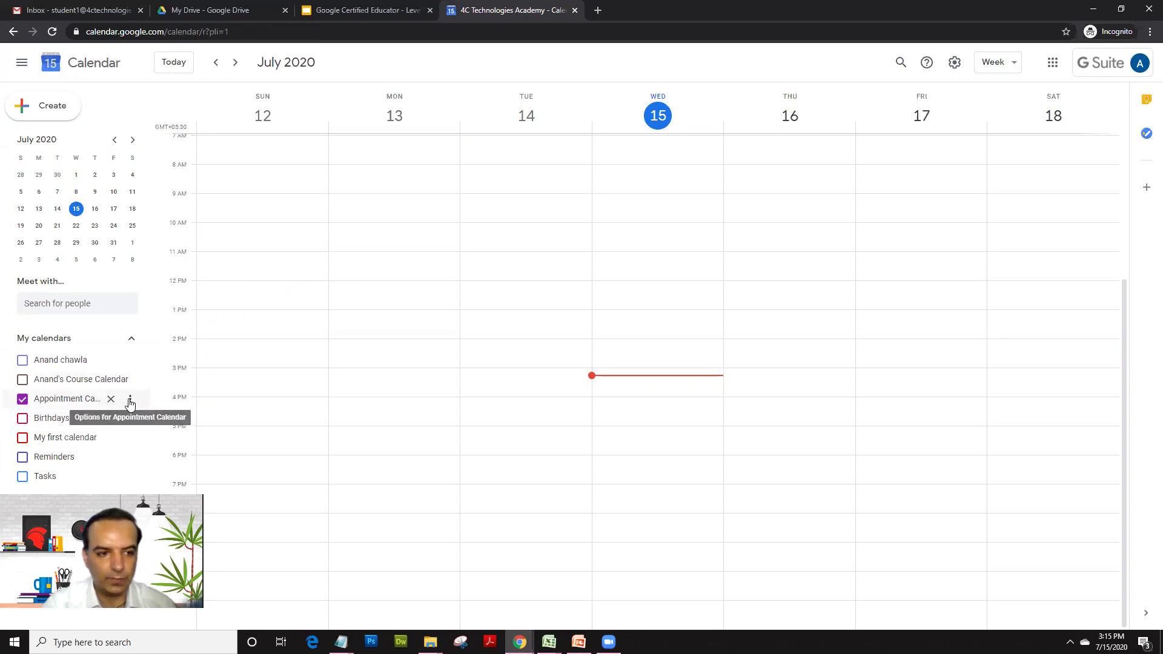
pyautogui.click(130, 402)
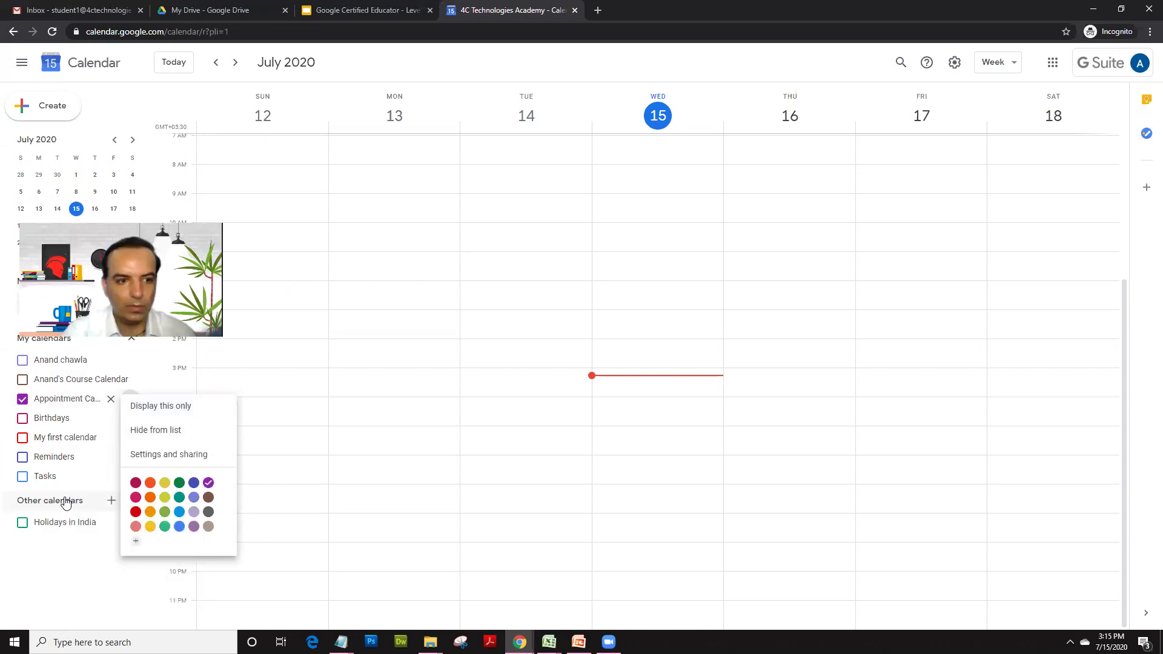
pyautogui.click(150, 483)
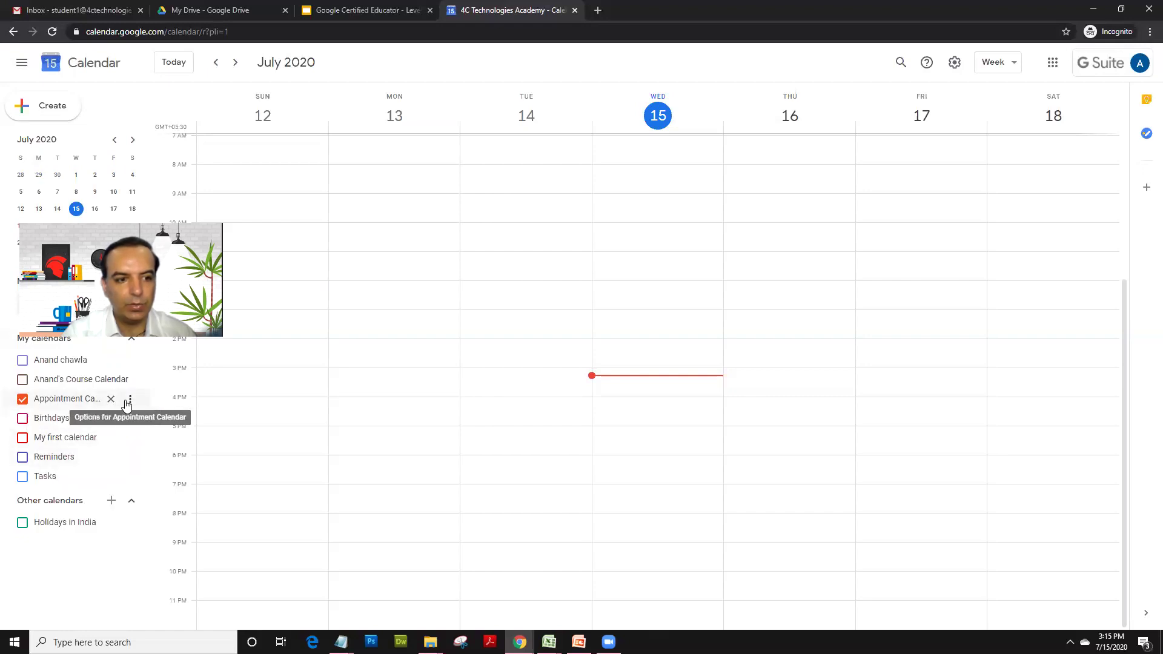
# Step: Show Appointment Calendar, move to the week of Jul 26, and draft an 11am event on Monday Jul 27
pyautogui.click(60, 399)
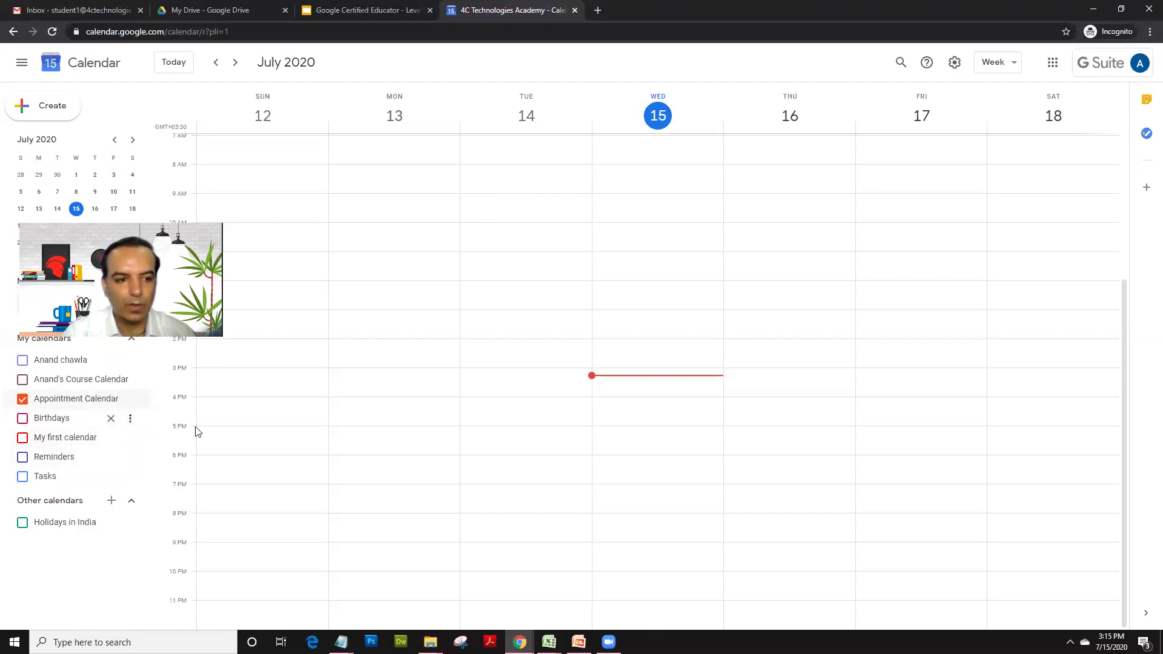
pyautogui.click(235, 63)
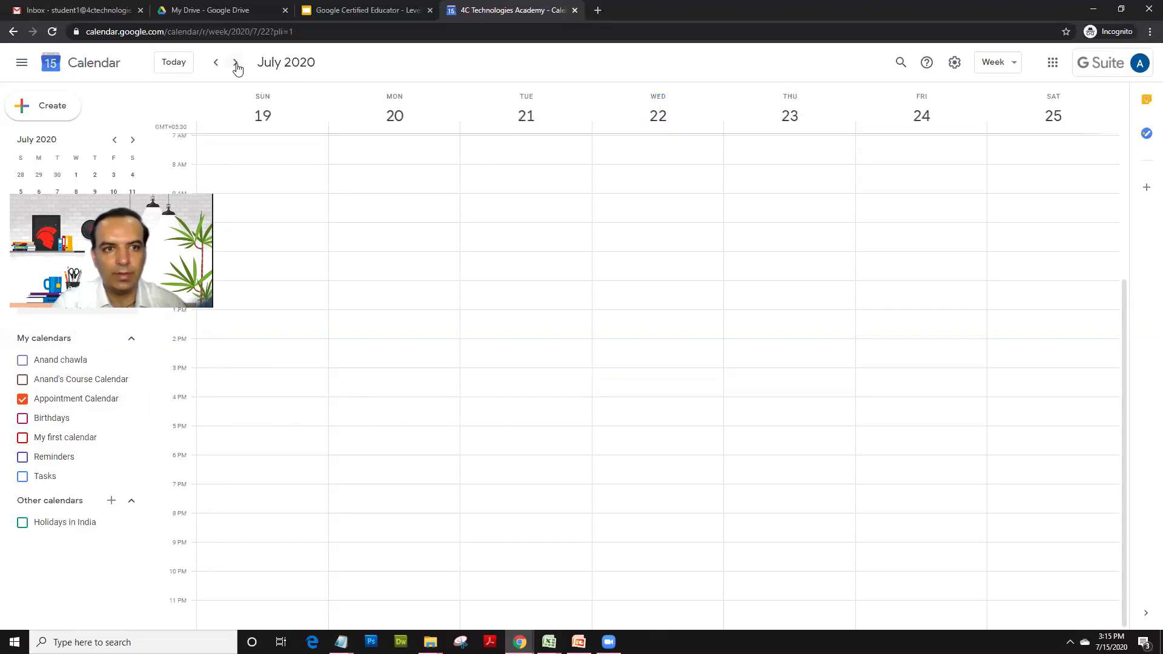
pyautogui.click(235, 63)
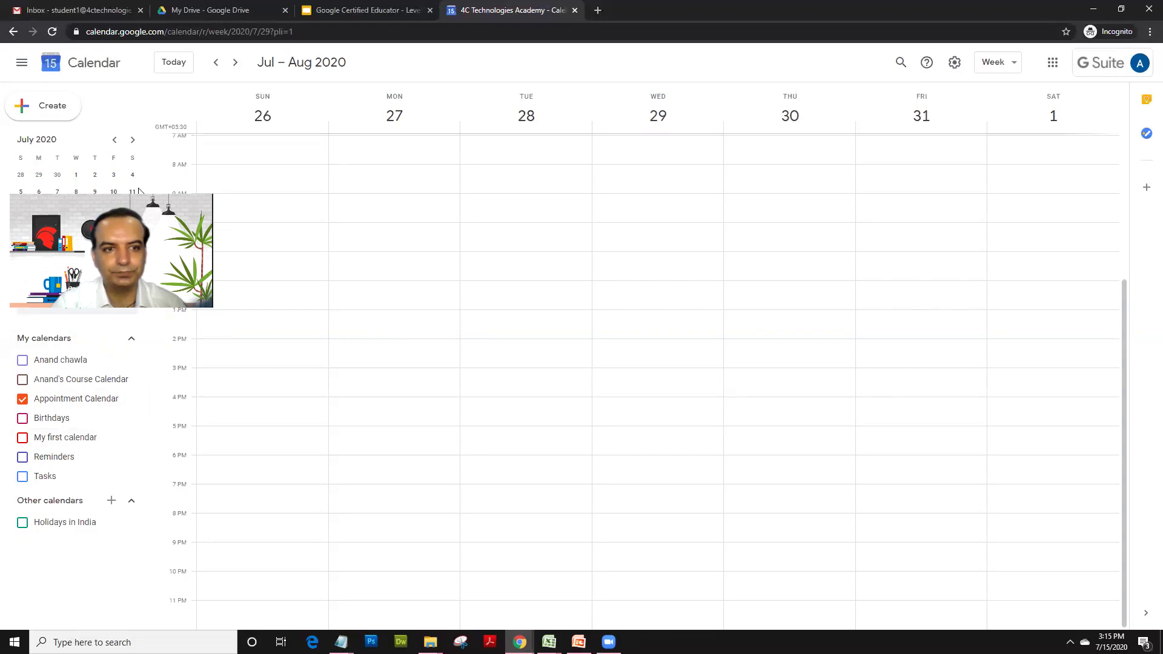
pyautogui.click(369, 254)
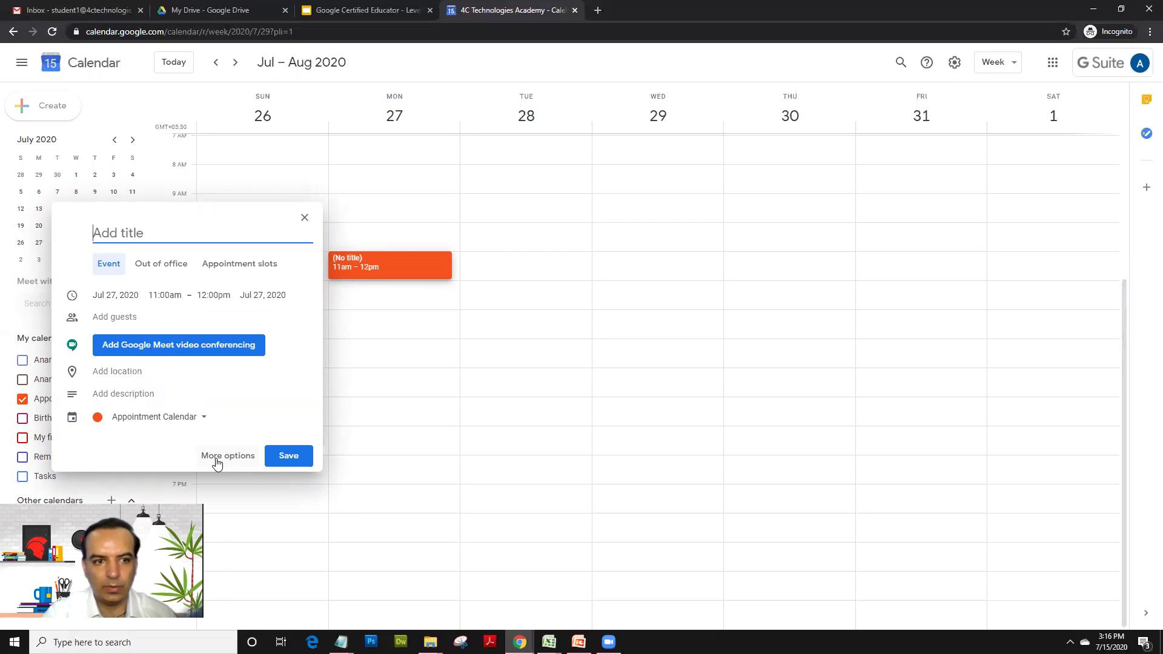
# Step: In the full editor, title the event 'Meeting with Student 2' and make it end at 11:30am
pyautogui.click(217, 459)
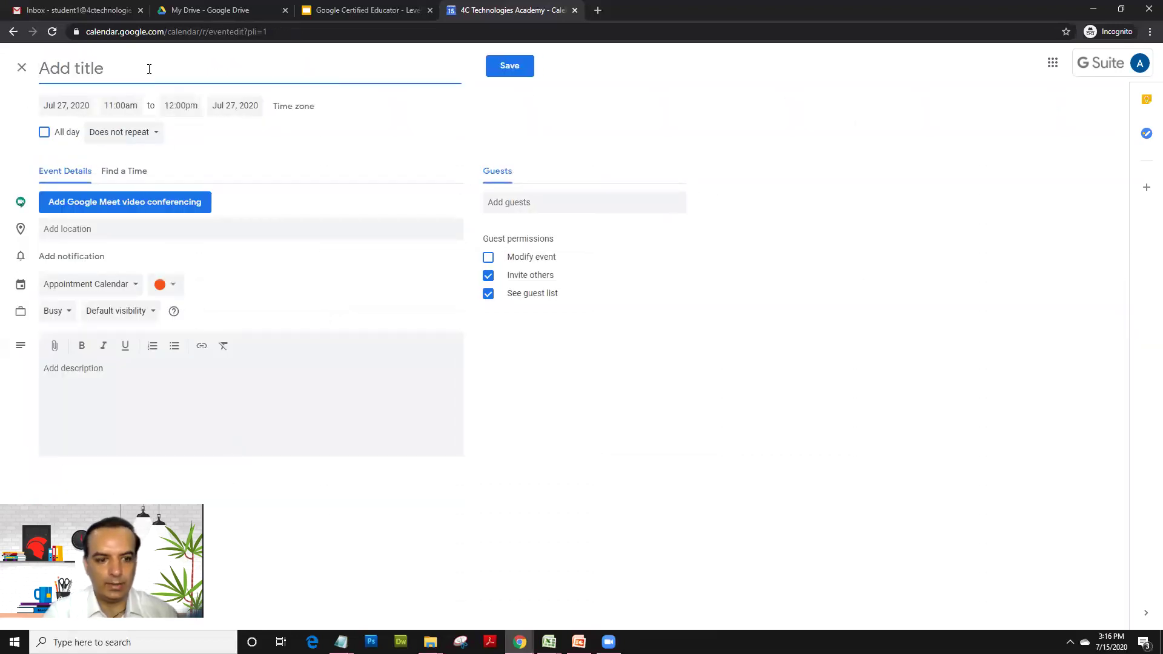
pyautogui.write('Meeting w')
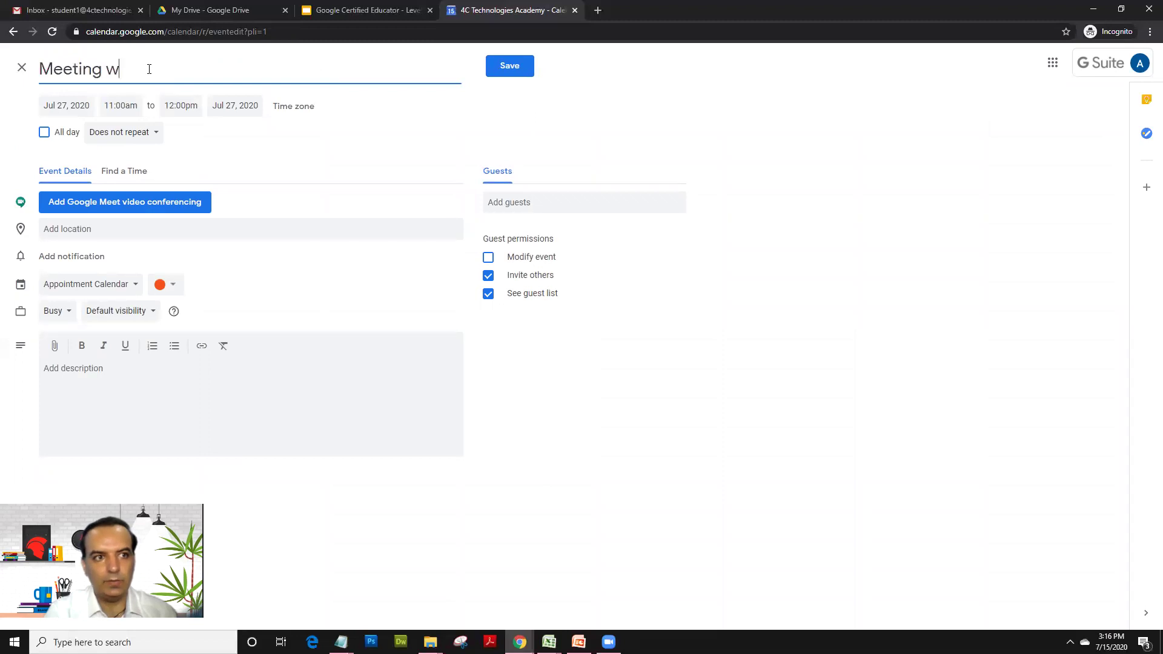
pyautogui.write('ith Student 2')
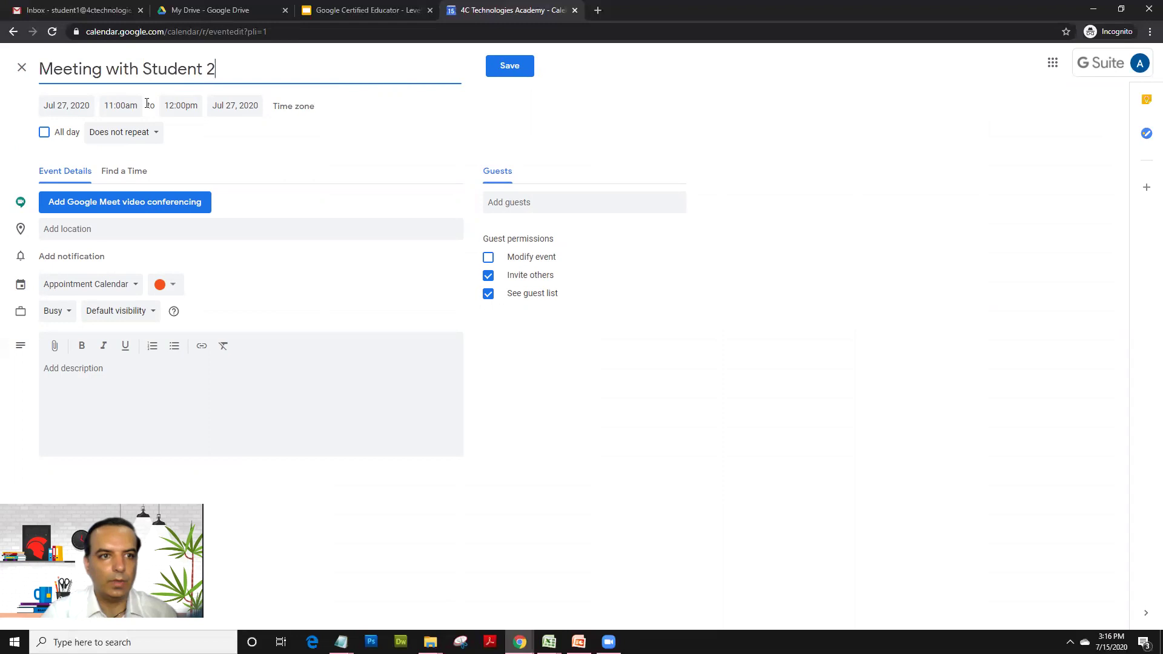
pyautogui.click(175, 103)
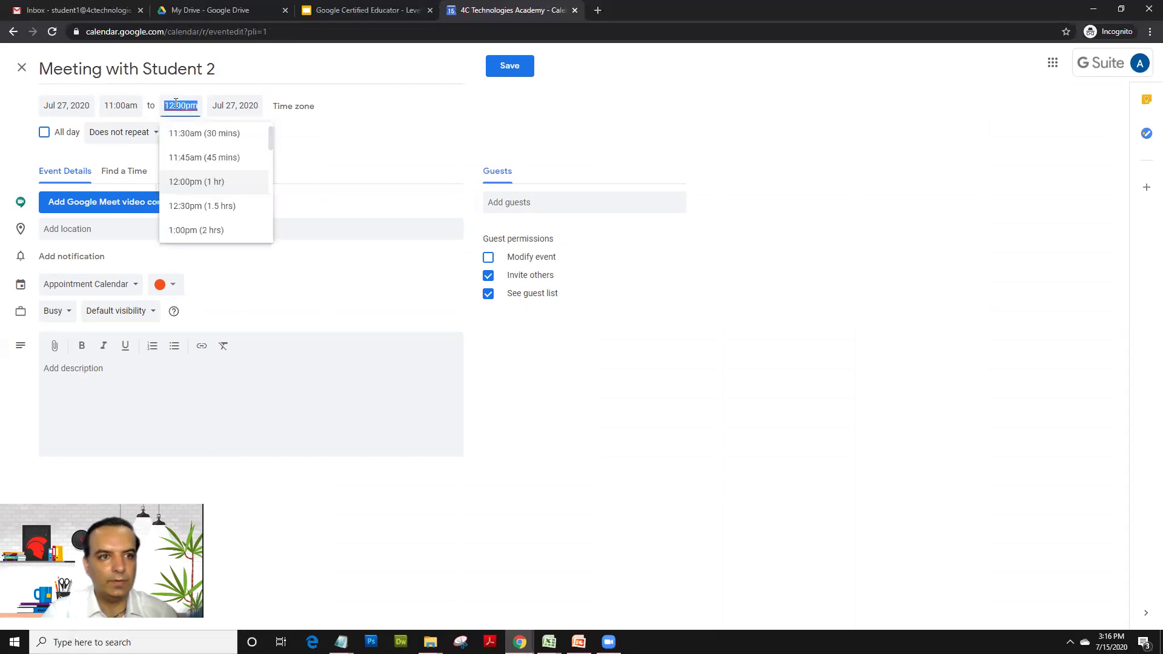
pyautogui.click(194, 134)
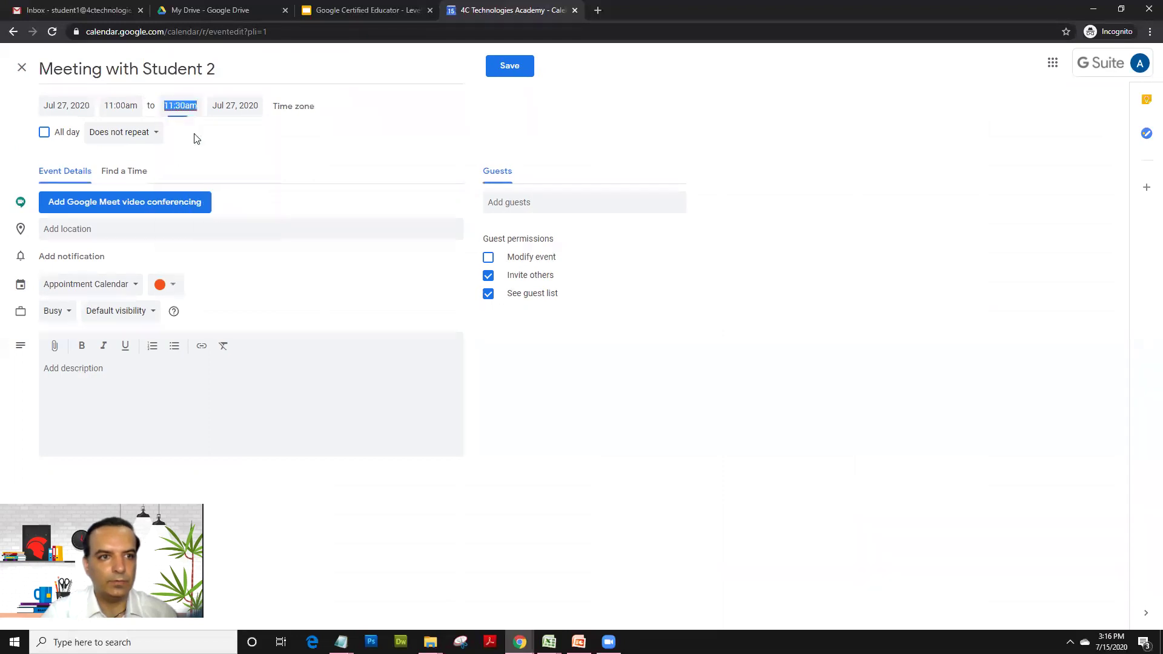
pyautogui.click(251, 168)
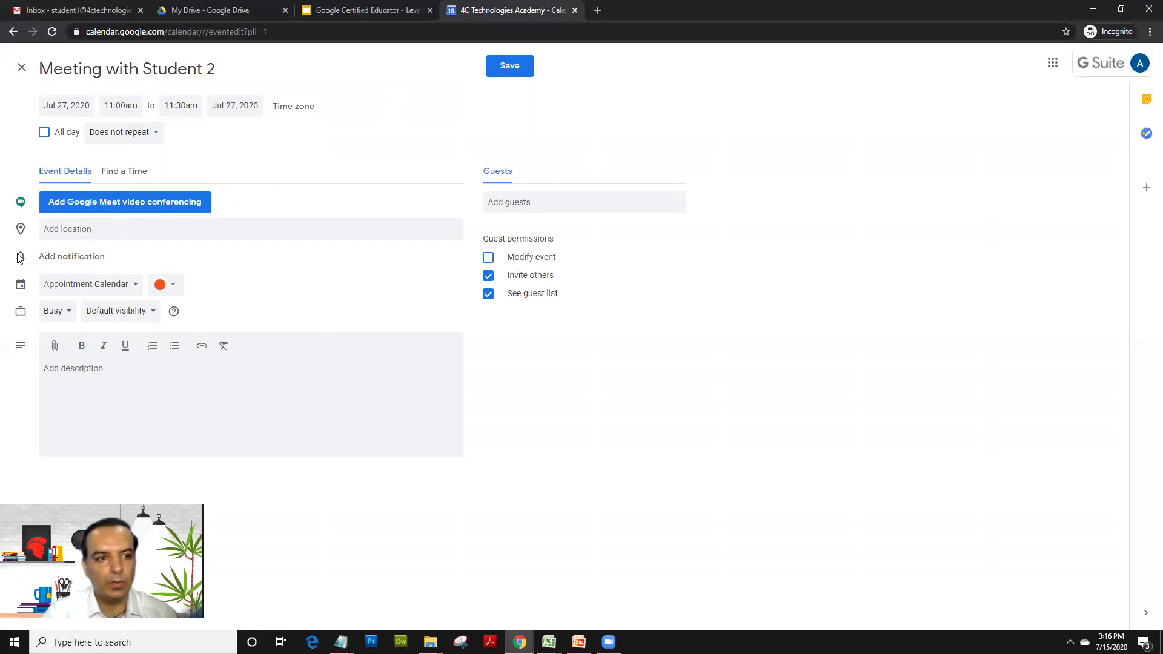
# Step: Add notifications 10 minutes and 1 day before, keeping the event in Appointment Calendar
pyautogui.click(57, 264)
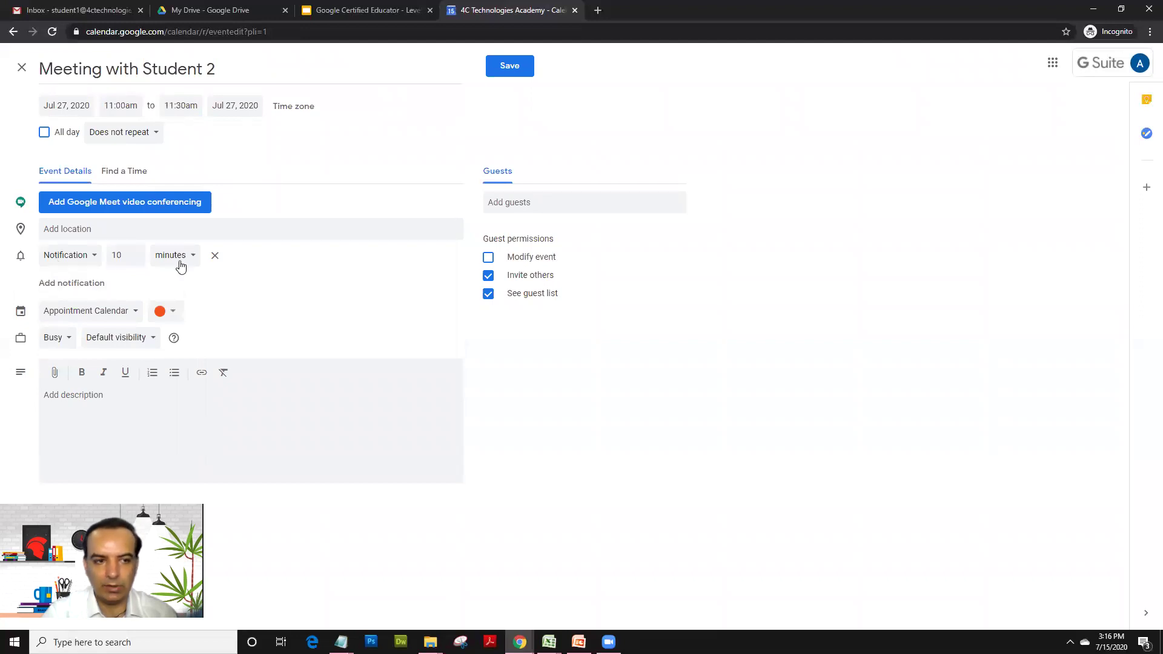
pyautogui.click(71, 283)
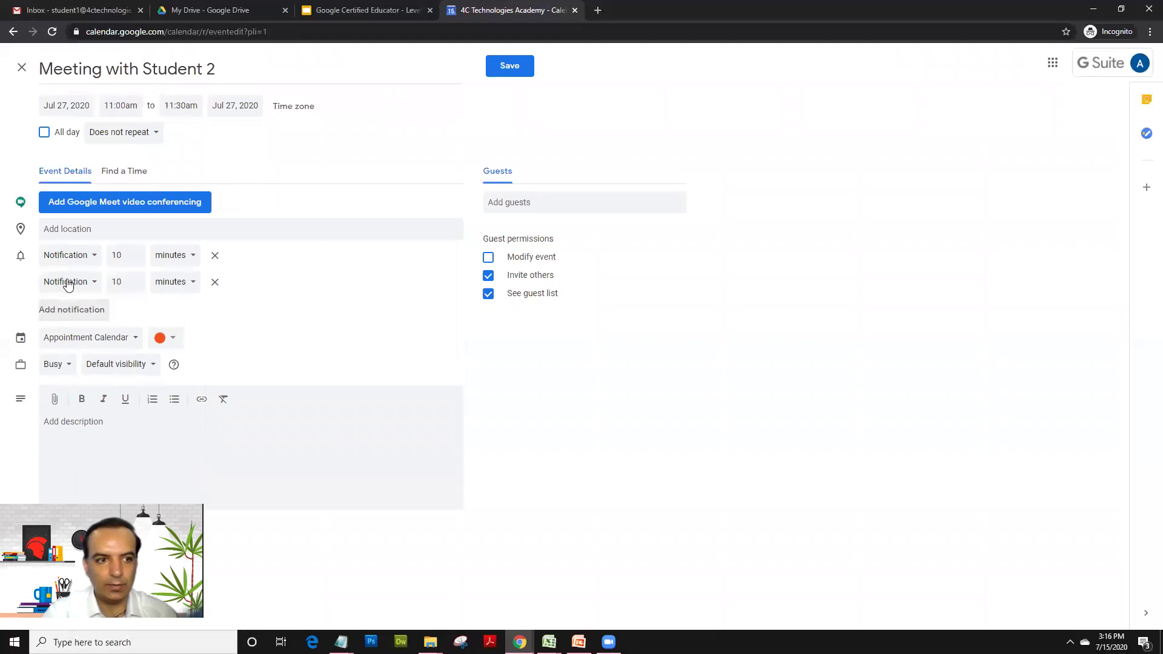
pyautogui.doubleClick(122, 283)
pyautogui.write('1')
pyautogui.click(182, 289)
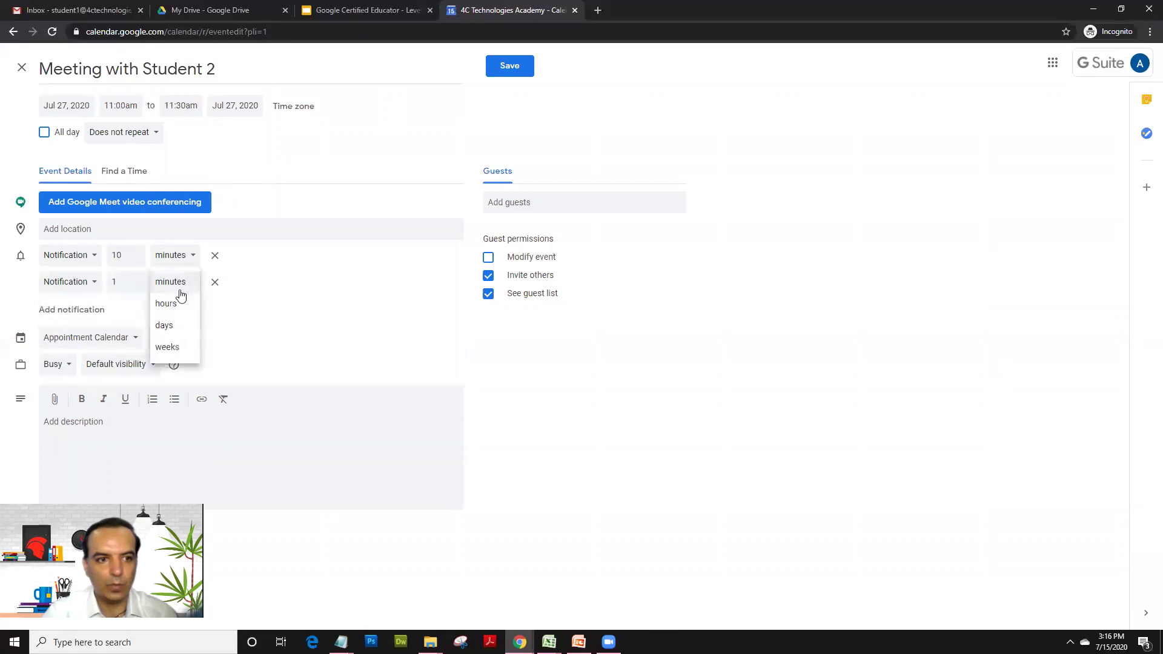
pyautogui.click(167, 326)
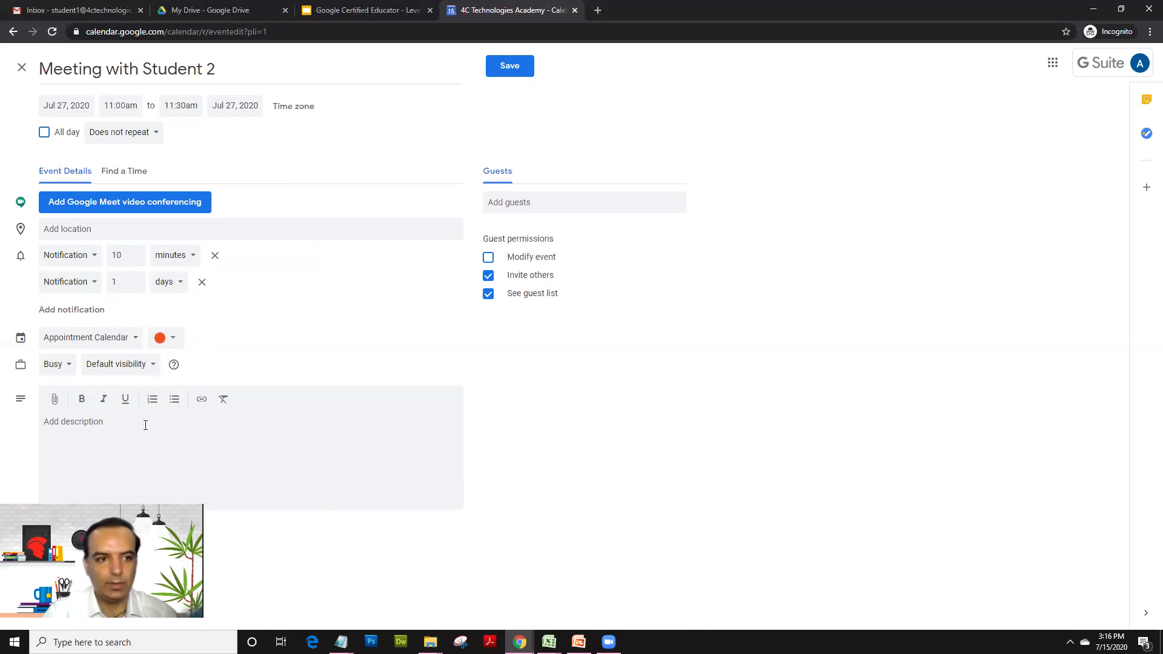
pyautogui.click(134, 343)
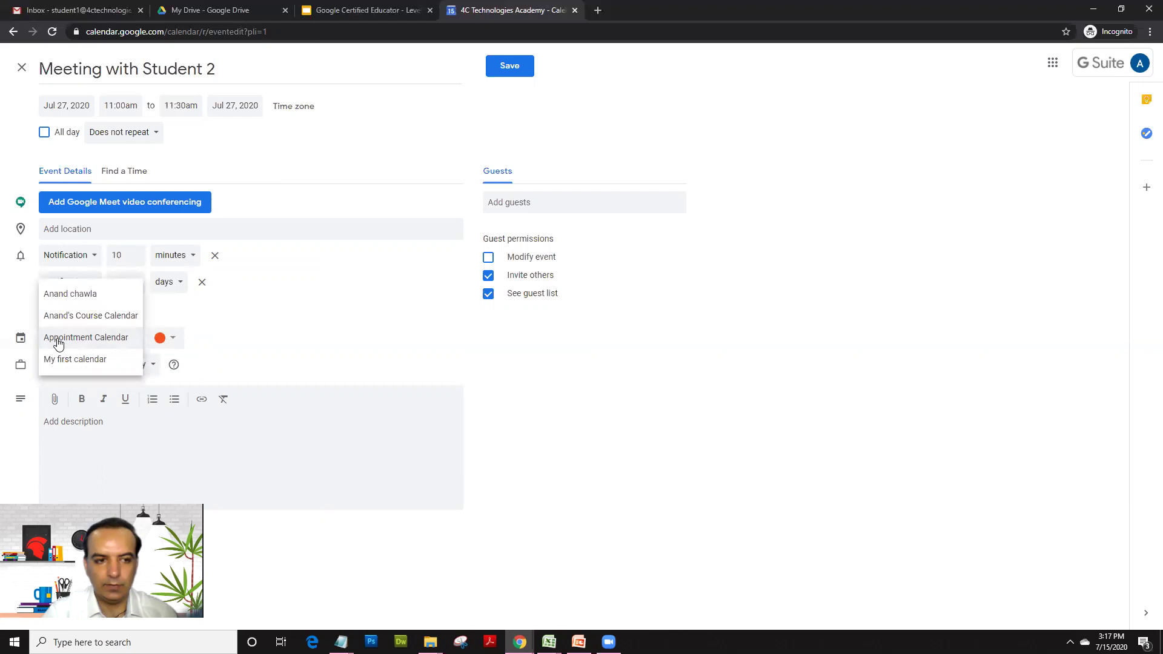
pyautogui.click(58, 343)
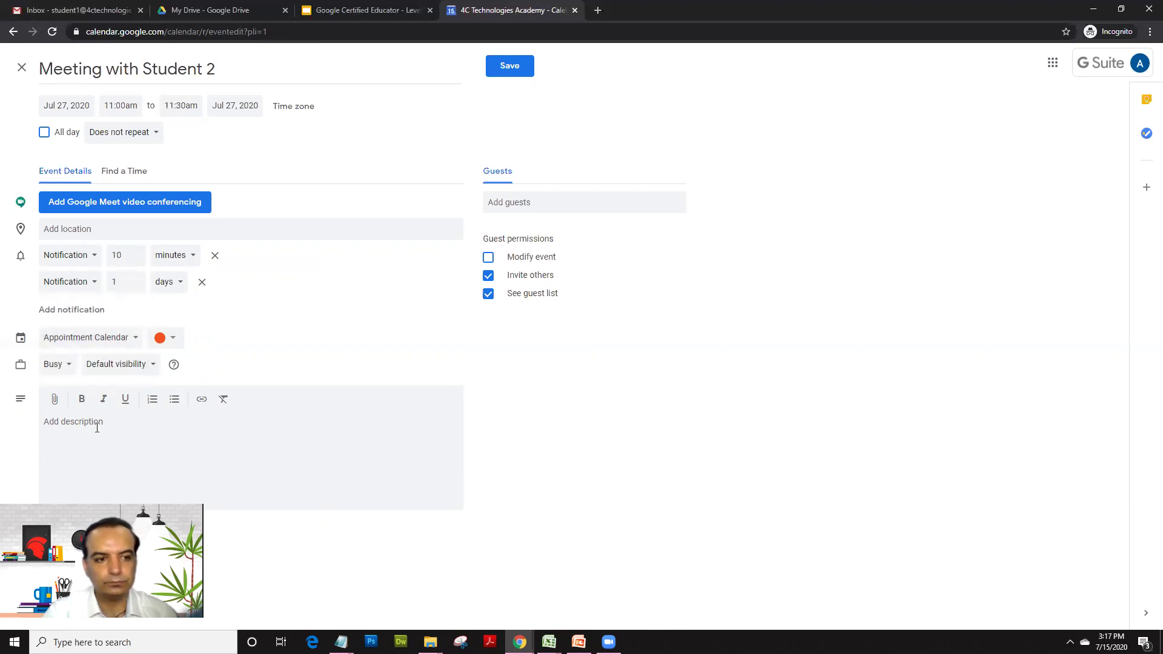
# Step: Attach the Drive document 'Defining Creativity' from the Recent list to the event
pyautogui.click(55, 402)
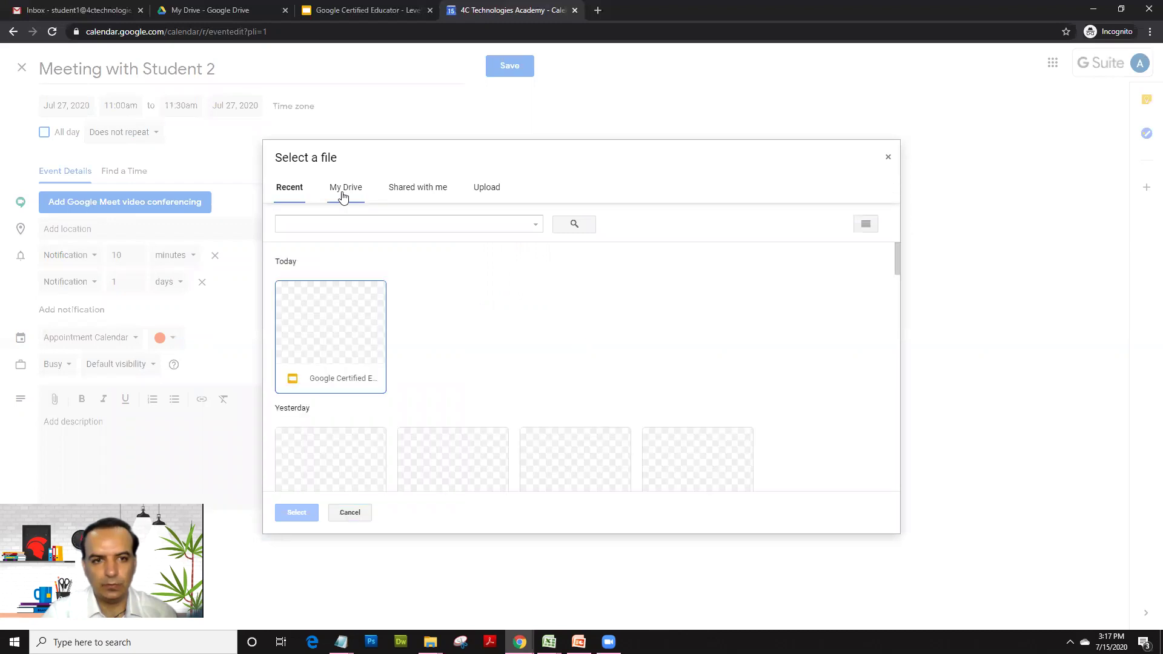
pyautogui.scroll(-2, 408, 361)
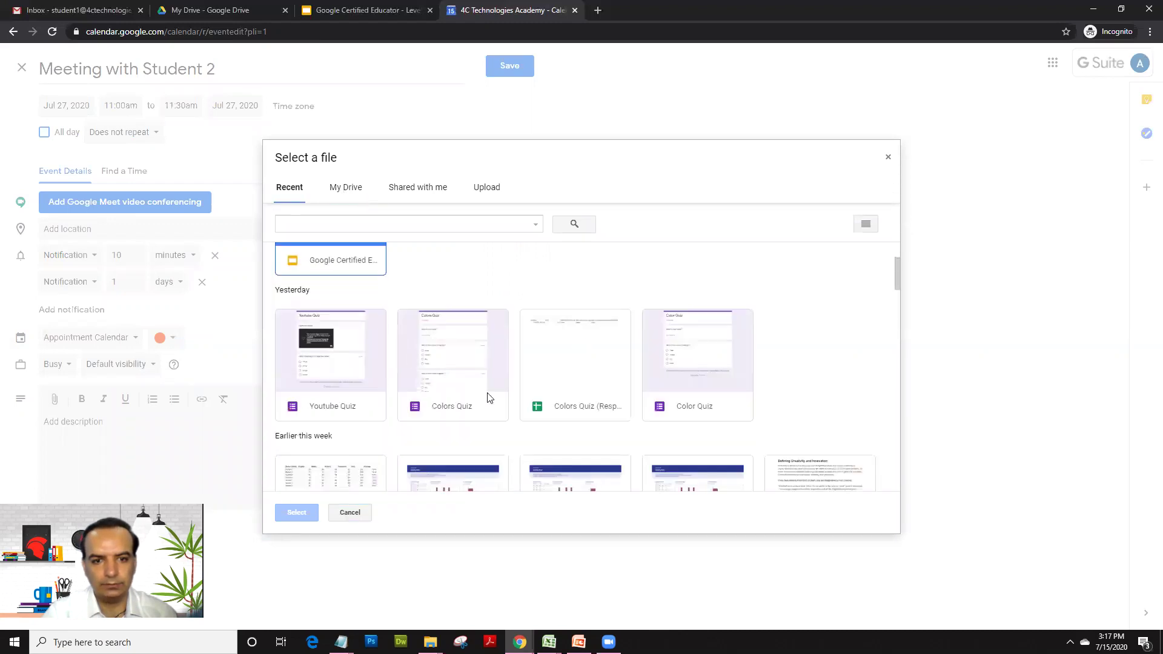
pyautogui.scroll(-2, 688, 371)
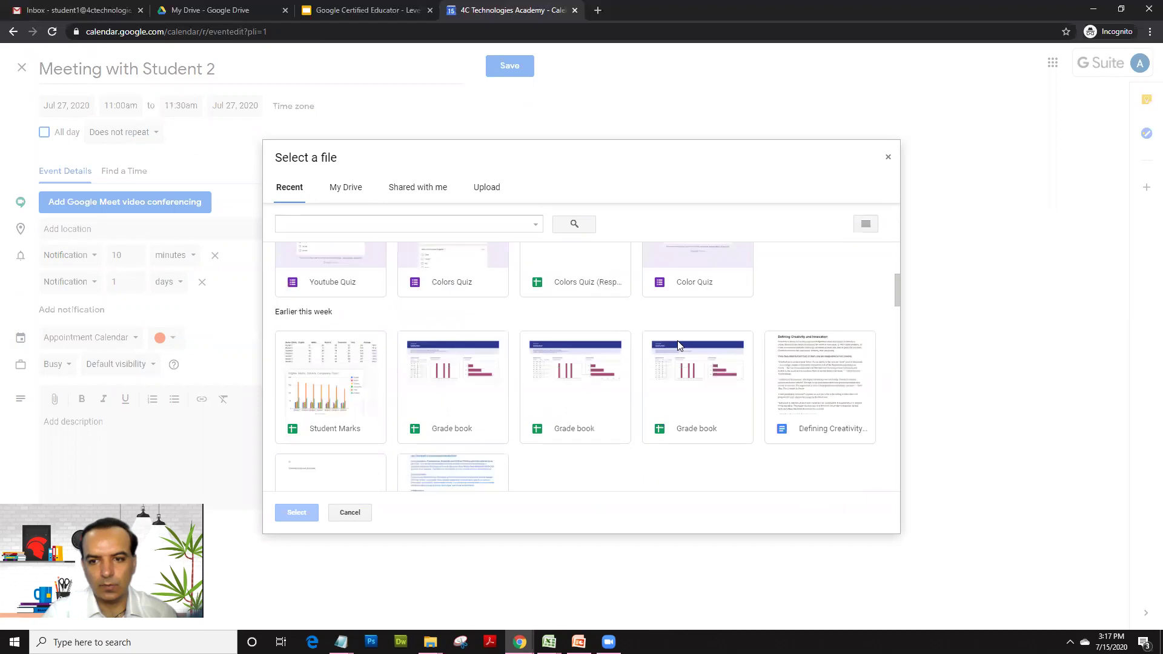
pyautogui.click(790, 397)
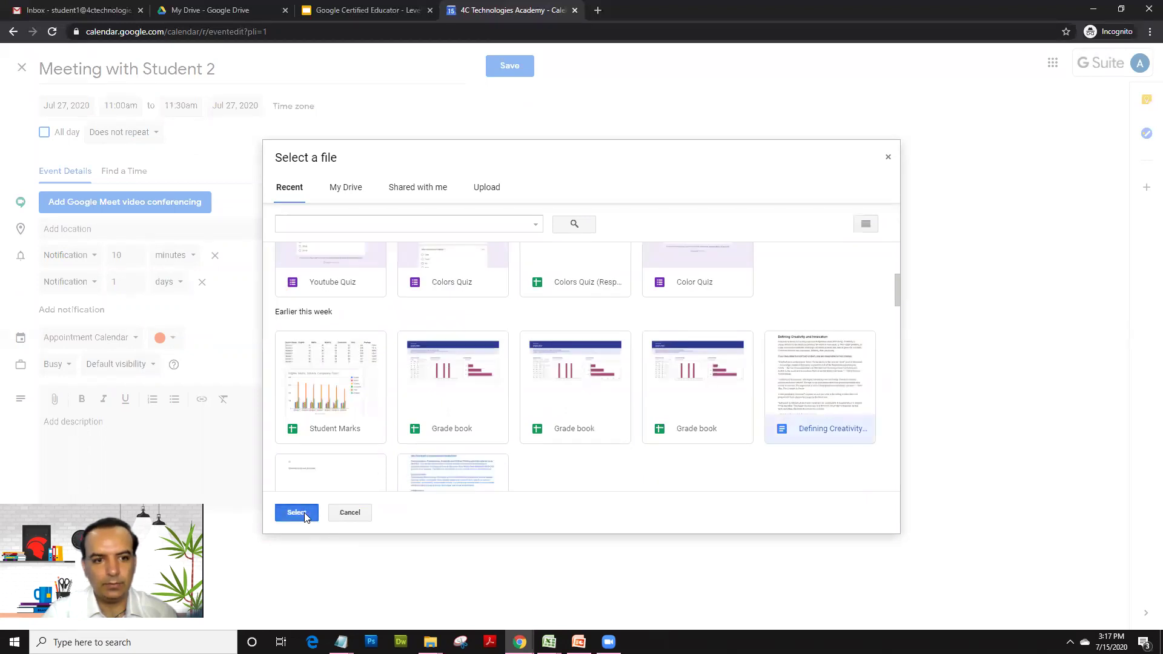
pyautogui.click(304, 513)
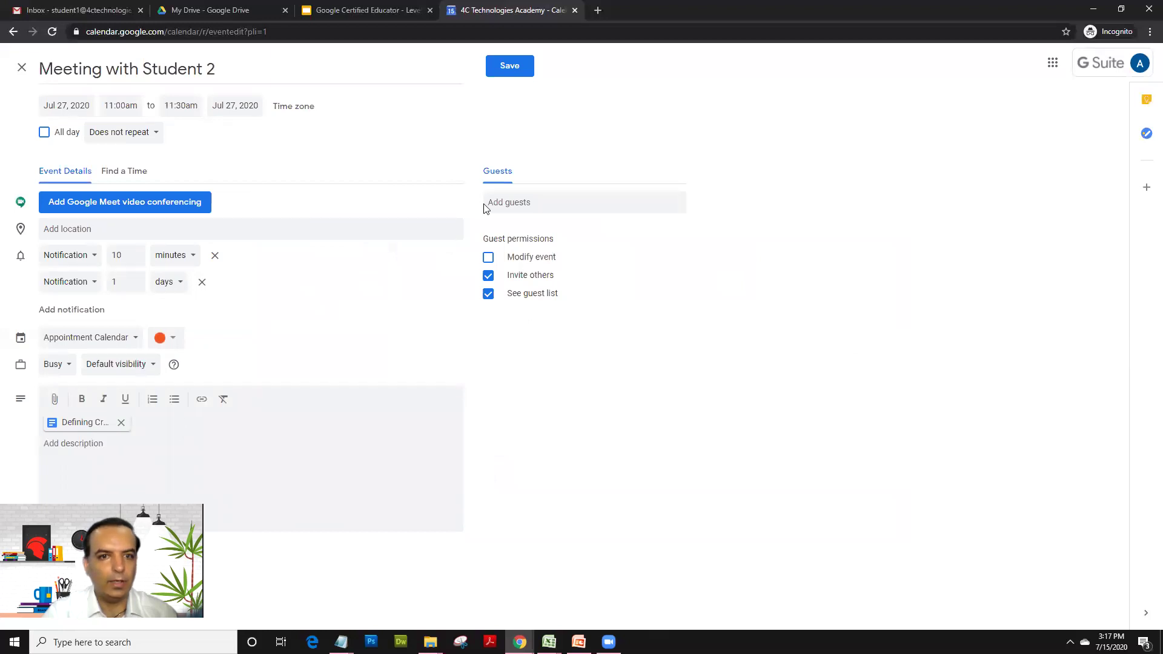
# Step: Add the student2 account as a meeting guest and save the event
pyautogui.click(509, 201)
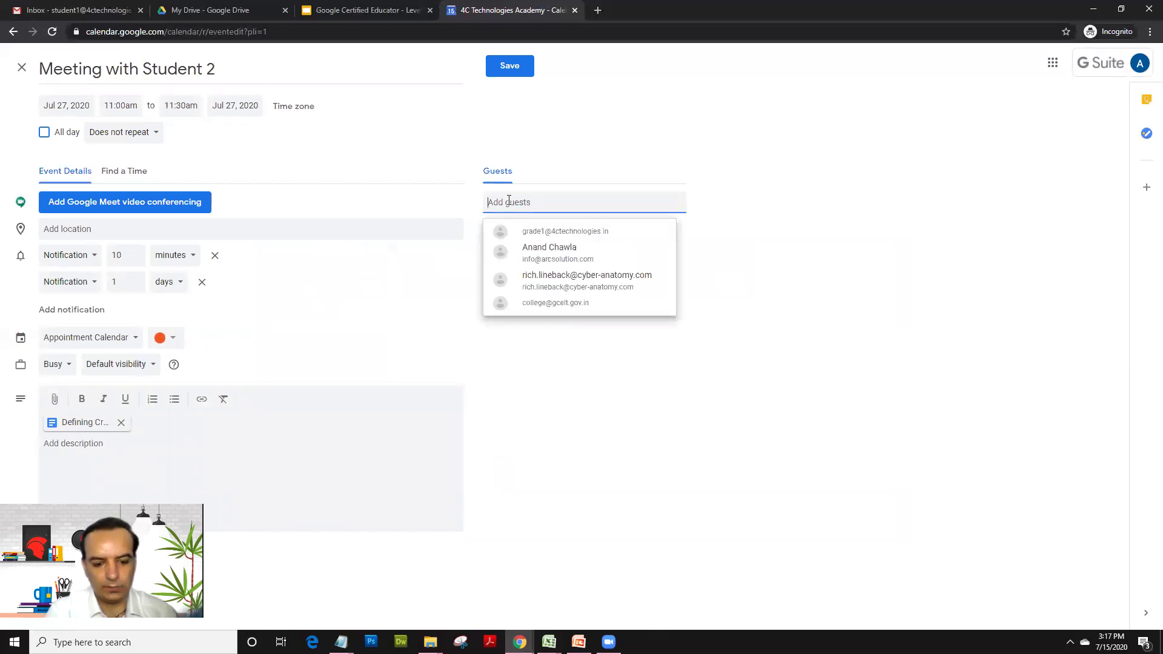
pyautogui.write('student2')
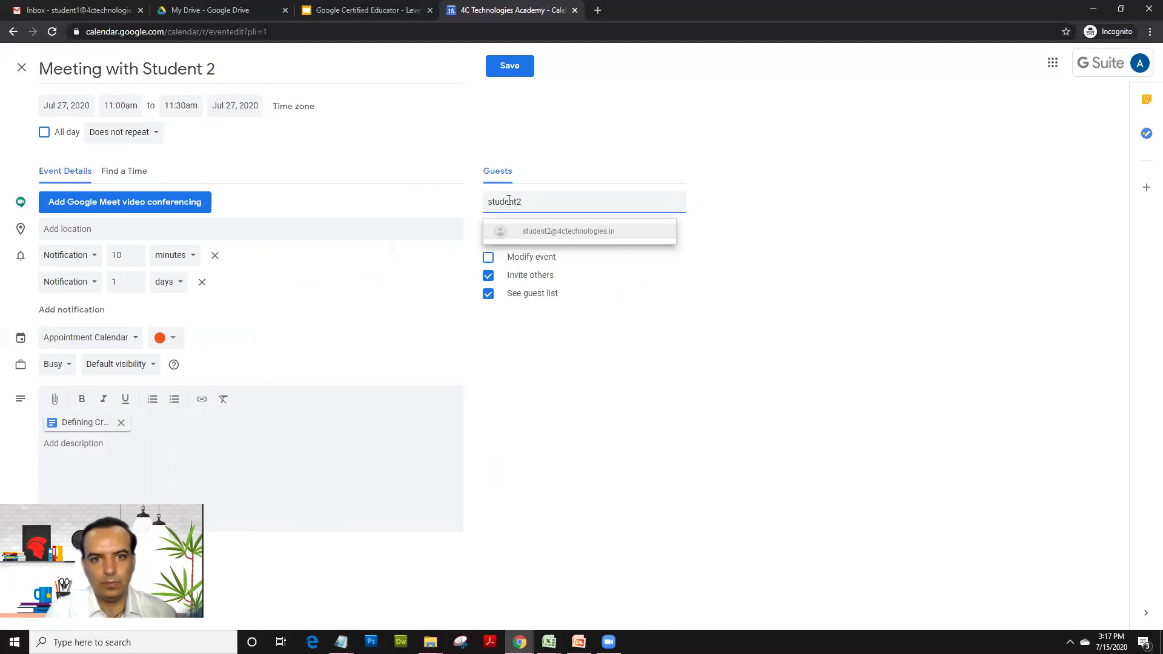
pyautogui.press('Return')
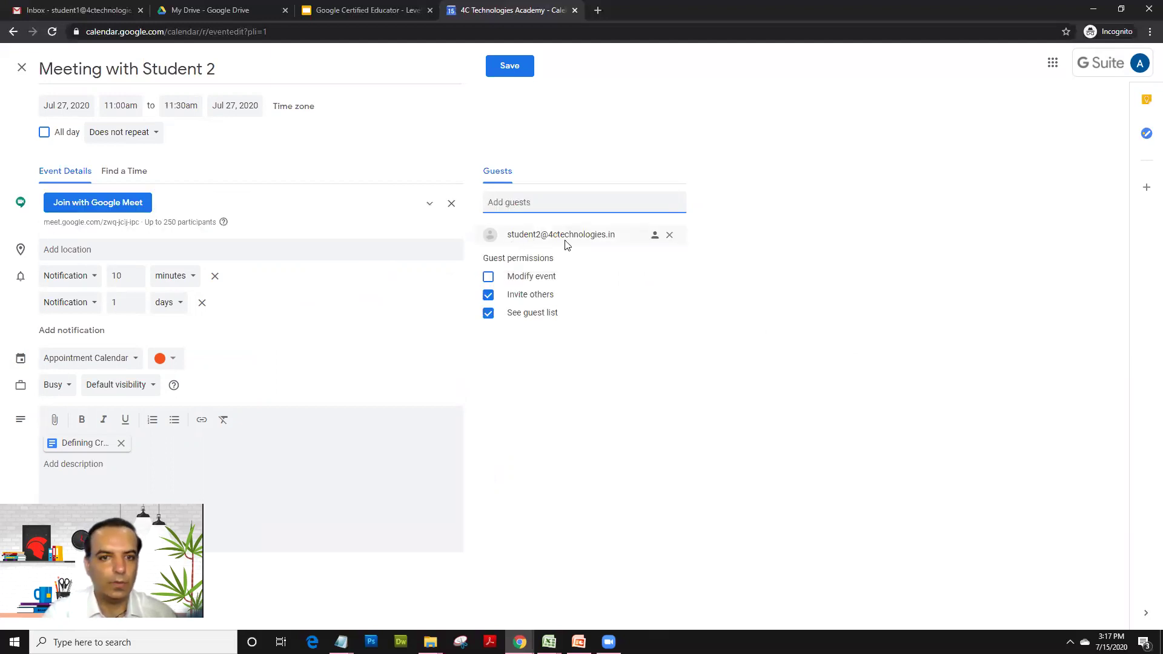
pyautogui.moveTo(566, 243)
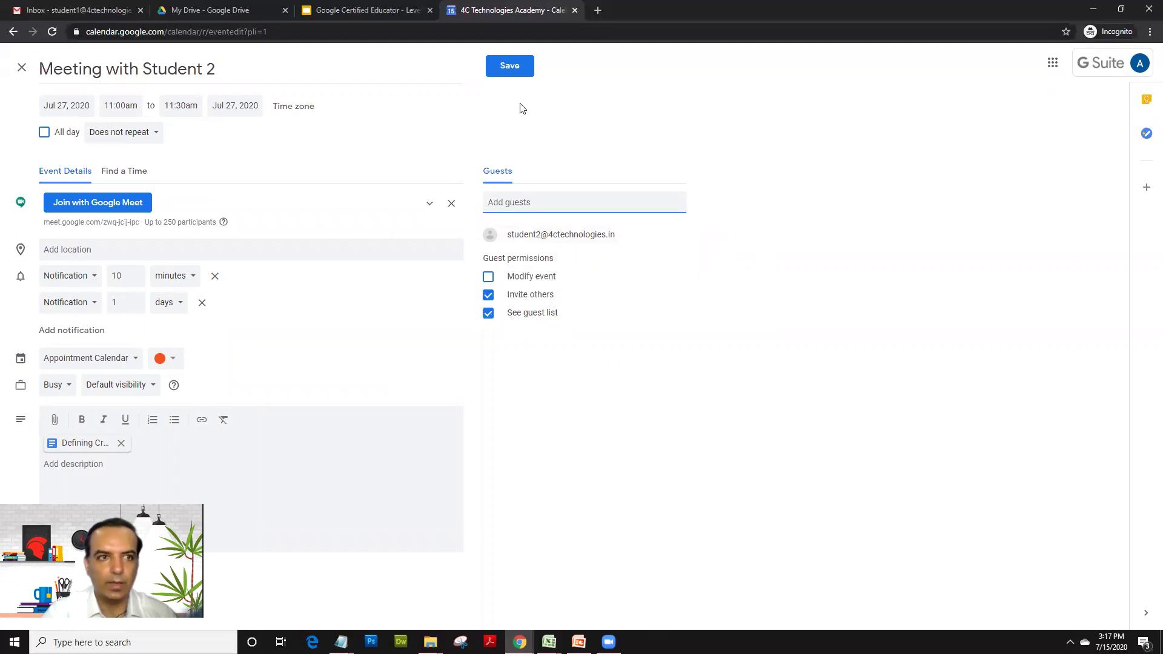
pyautogui.click(506, 64)
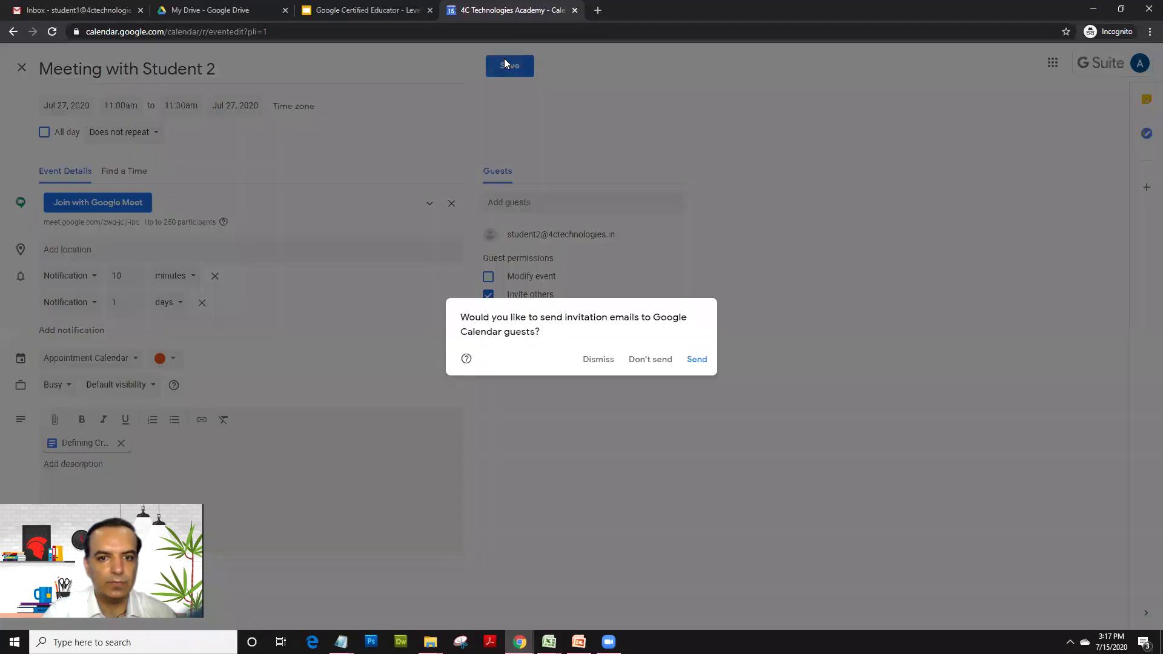
# Step: Send the invitation emails and share the attached file with the guest at View access
pyautogui.click(695, 360)
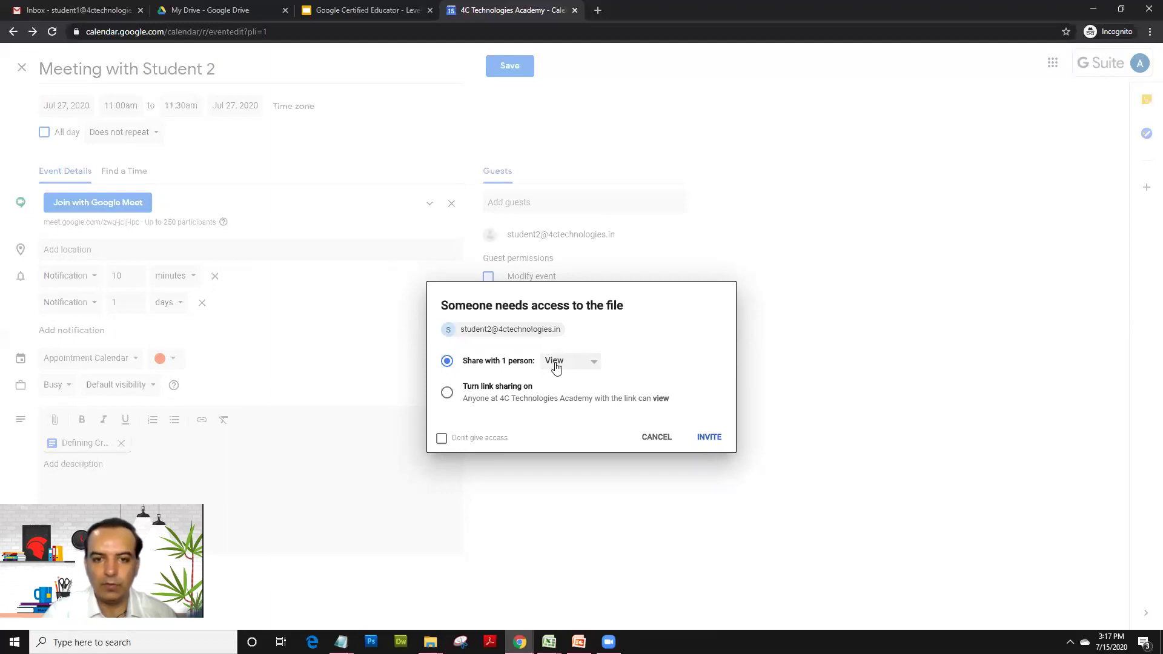
pyautogui.click(557, 363)
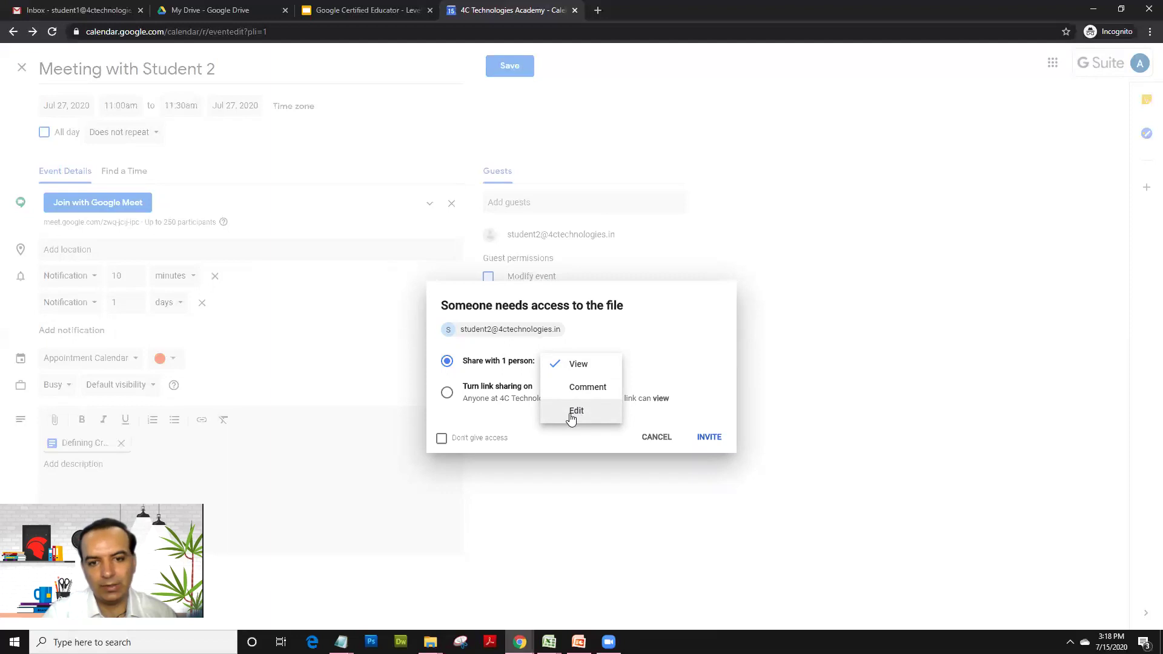
pyautogui.click(565, 370)
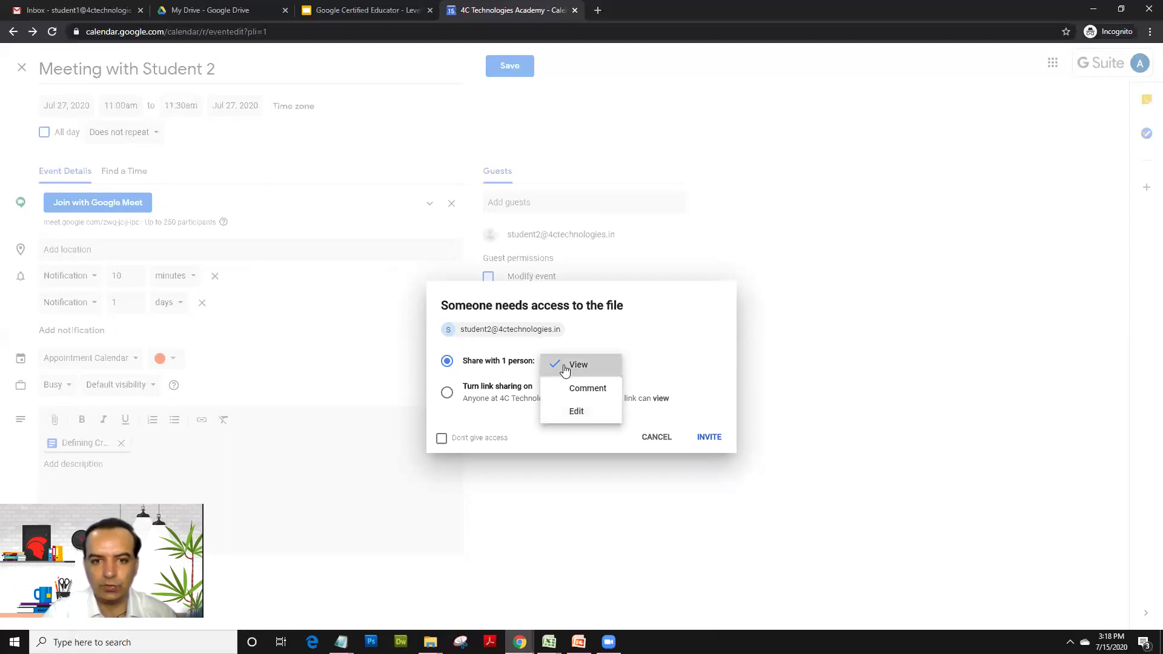
pyautogui.click(706, 437)
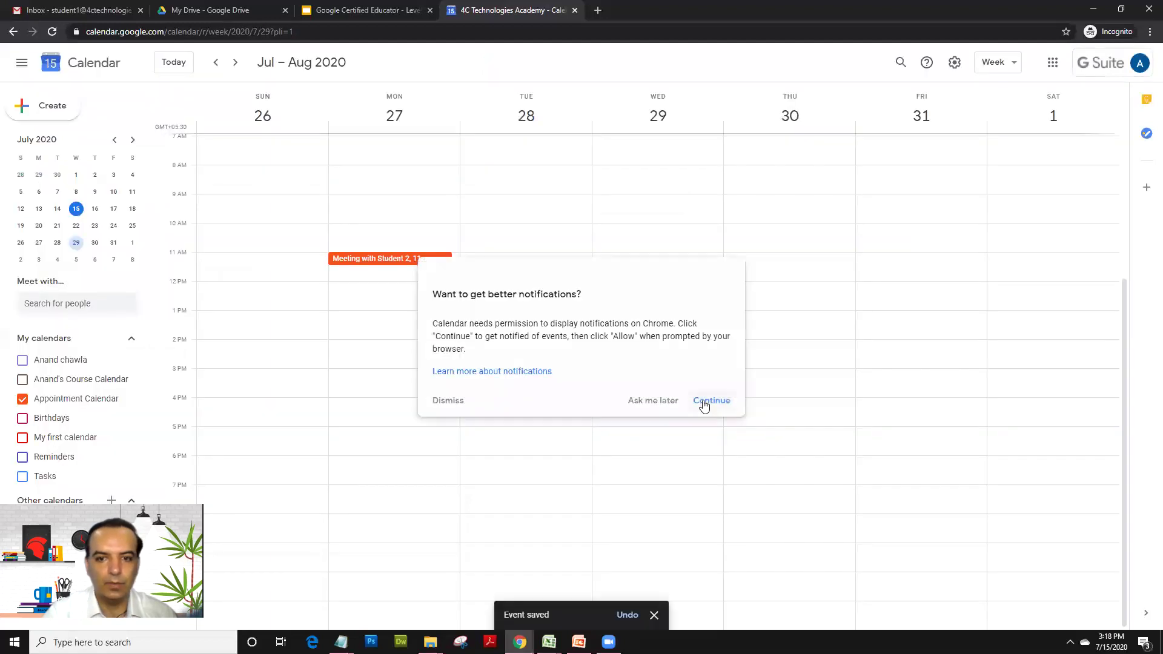
# Step: Dismiss the 'Want to get better notifications?' prompt with Ask me later
pyautogui.click(649, 411)
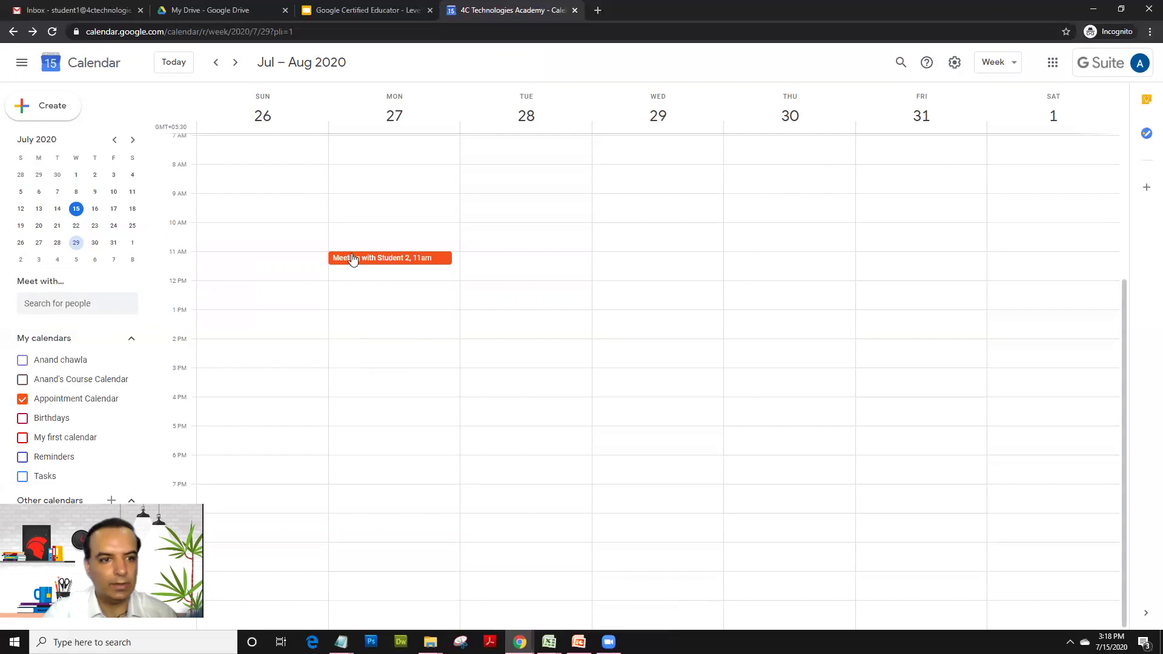
# Step: Go to Calendar Settings and open the Appointment Calendar settings page
pyautogui.click(955, 64)
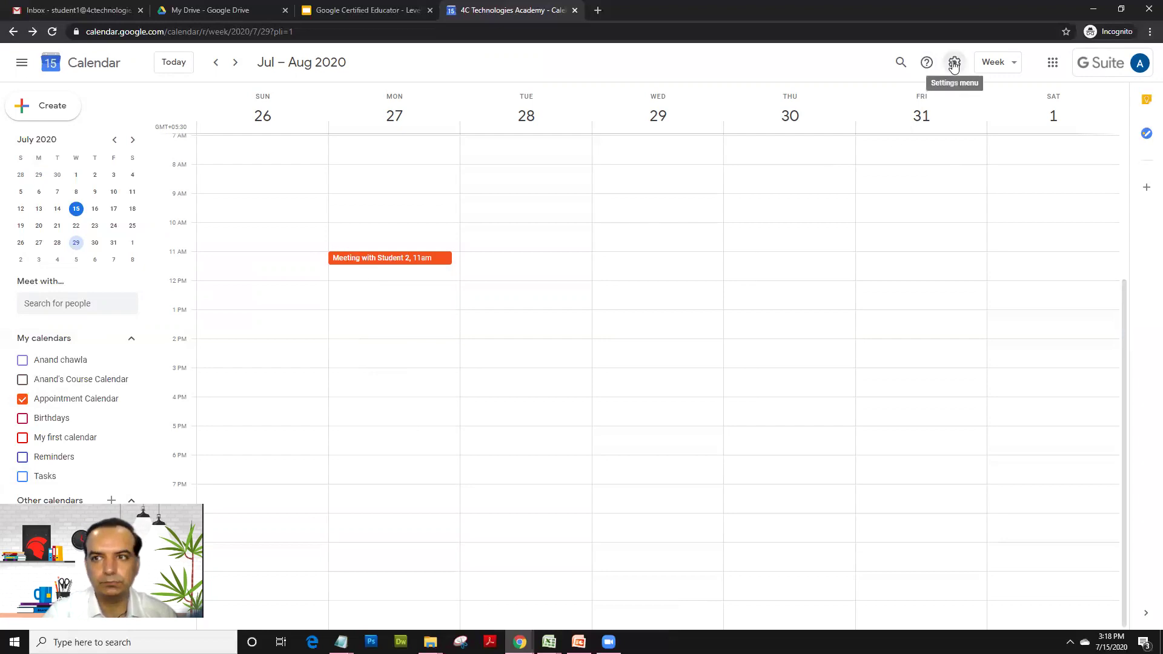
pyautogui.click(966, 97)
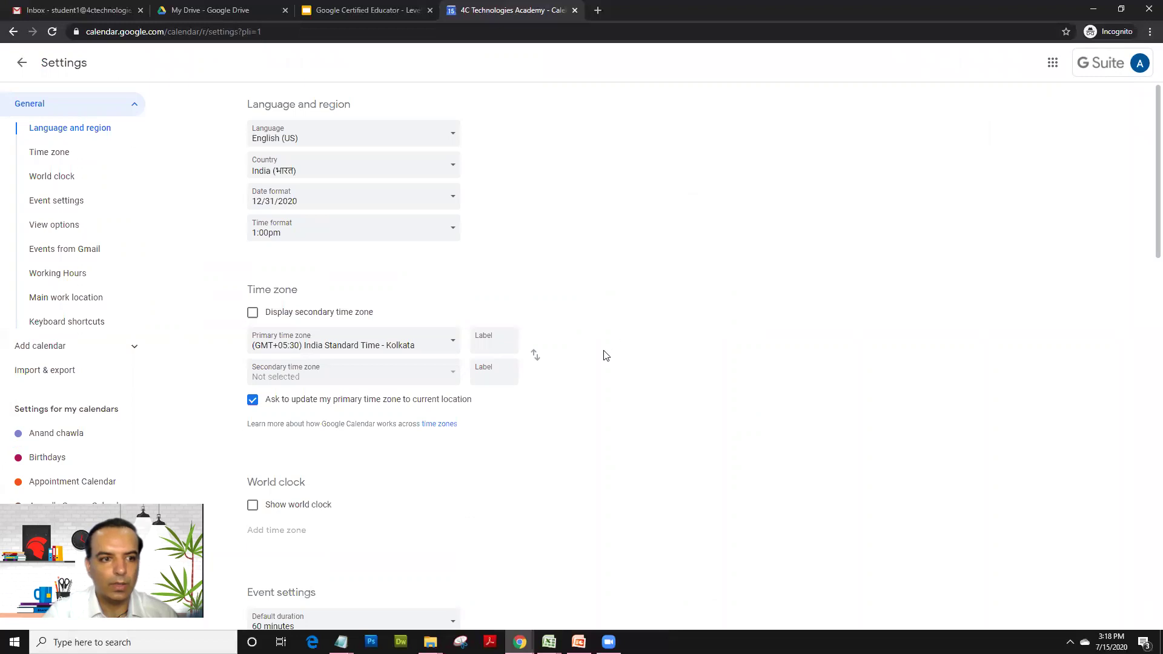
pyautogui.scroll(-1, 596, 371)
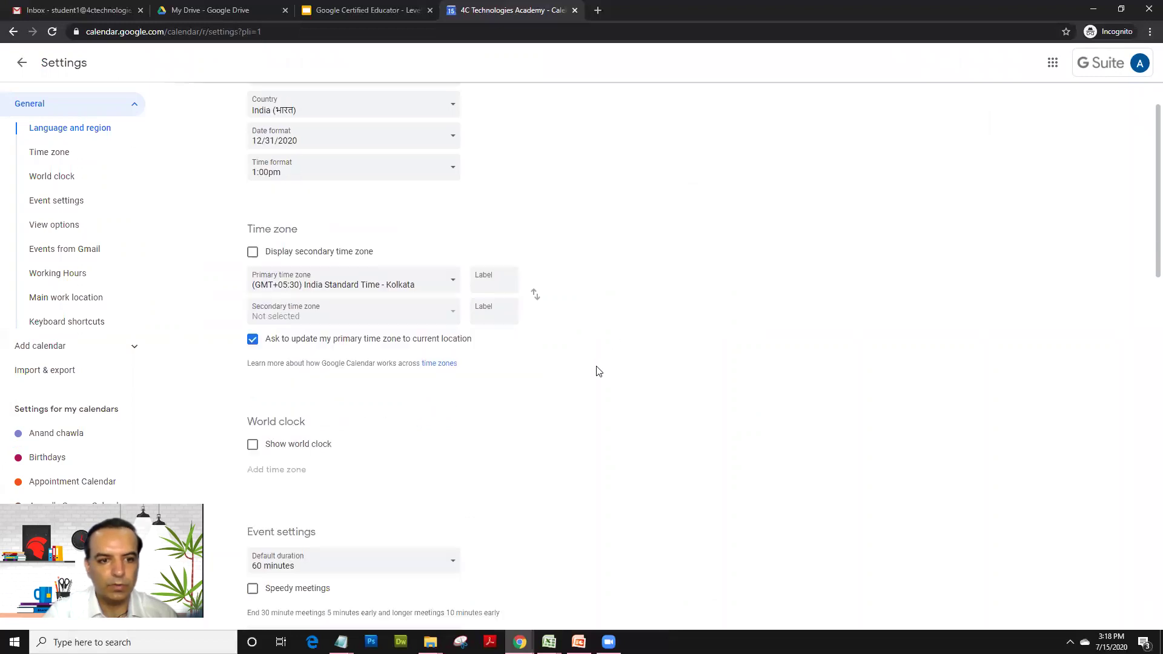
pyautogui.scroll(1, 584, 389)
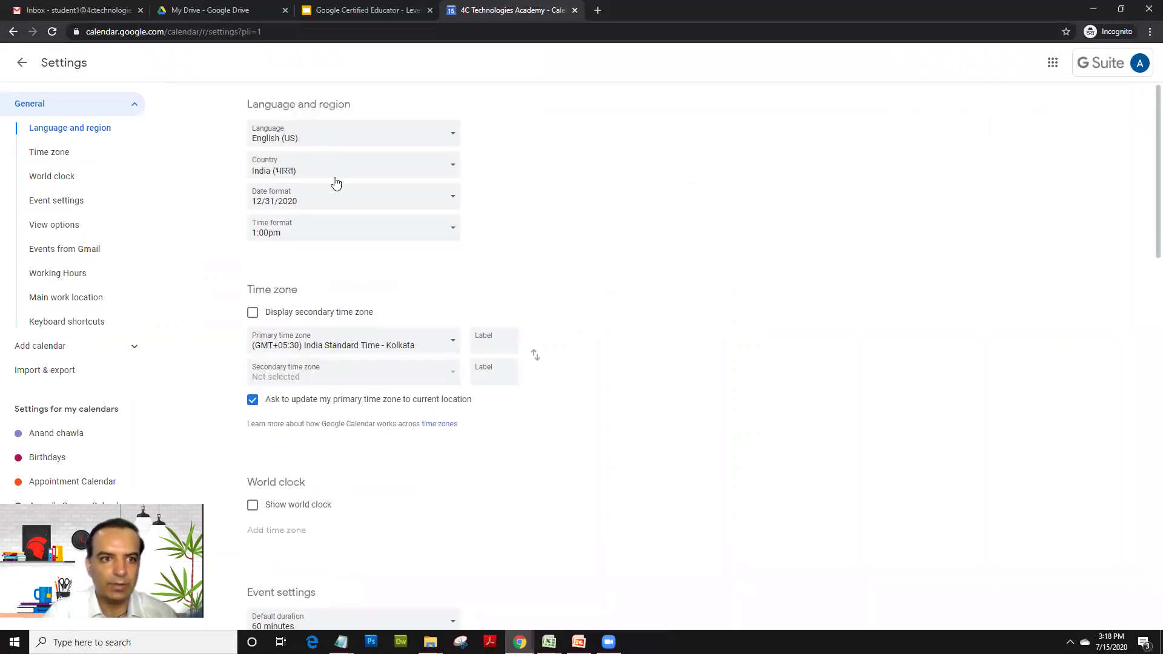
pyautogui.scroll(-2, 334, 231)
pyautogui.scroll(-4, 338, 243)
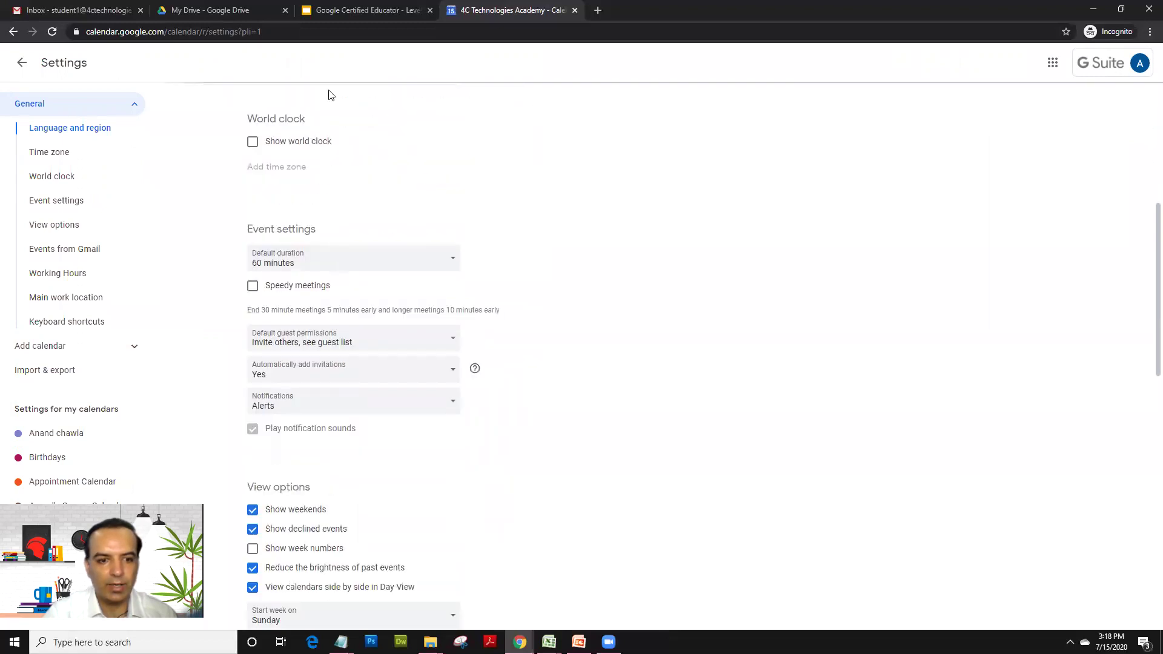
pyautogui.scroll(-5, 343, 163)
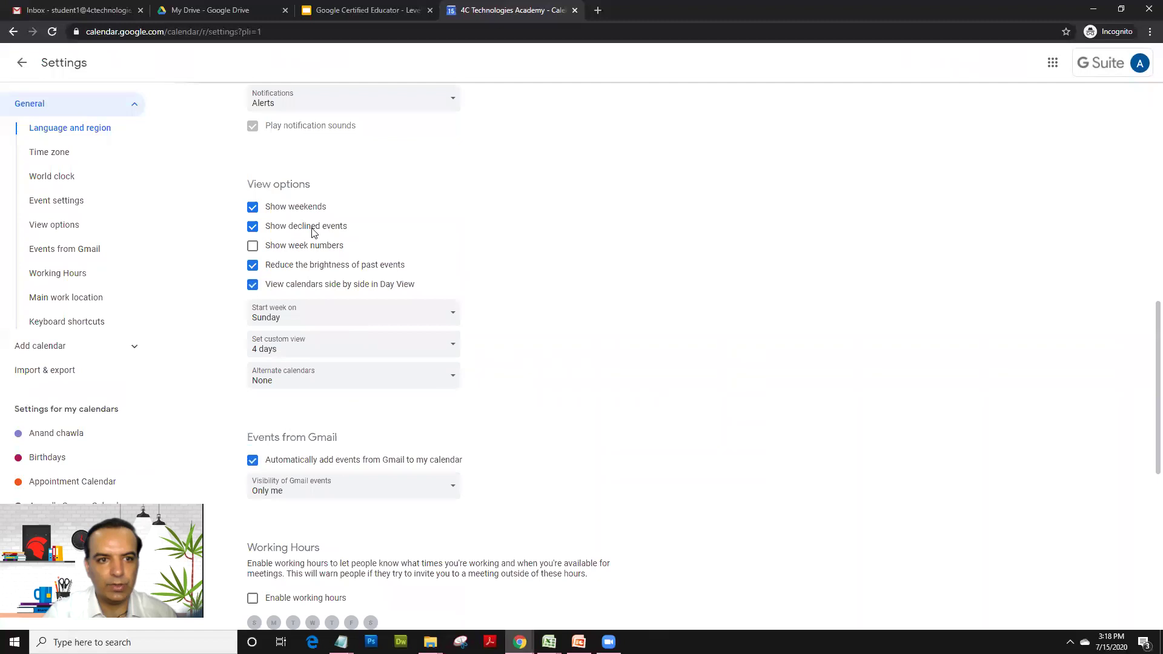
pyautogui.scroll(-7, 330, 254)
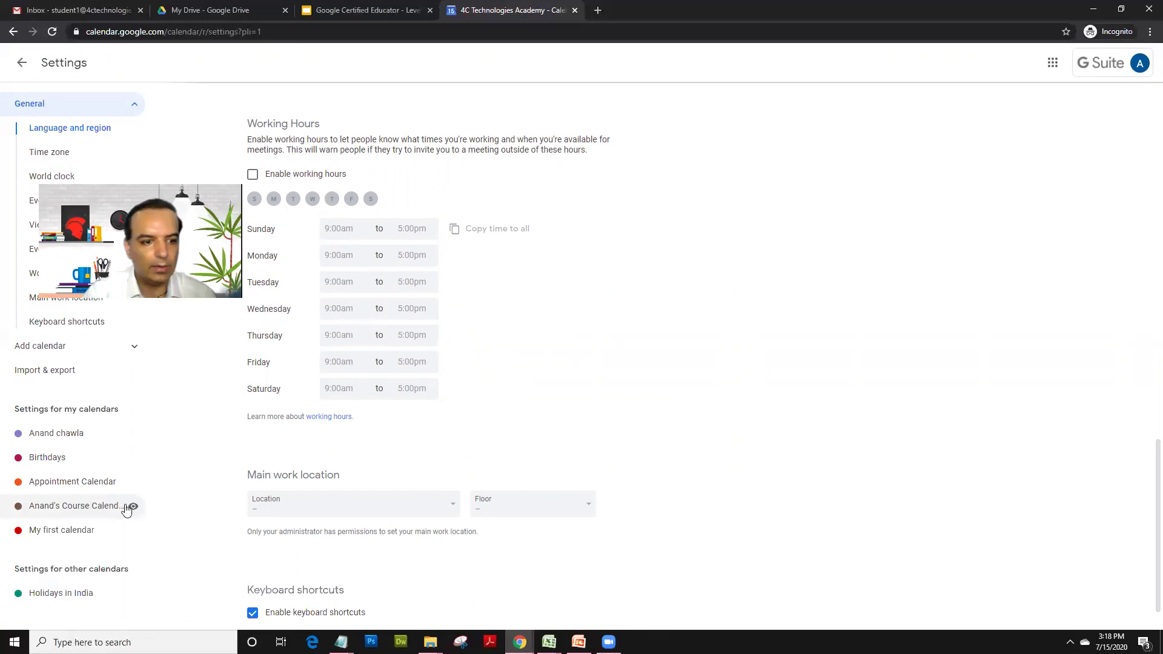
pyautogui.click(65, 488)
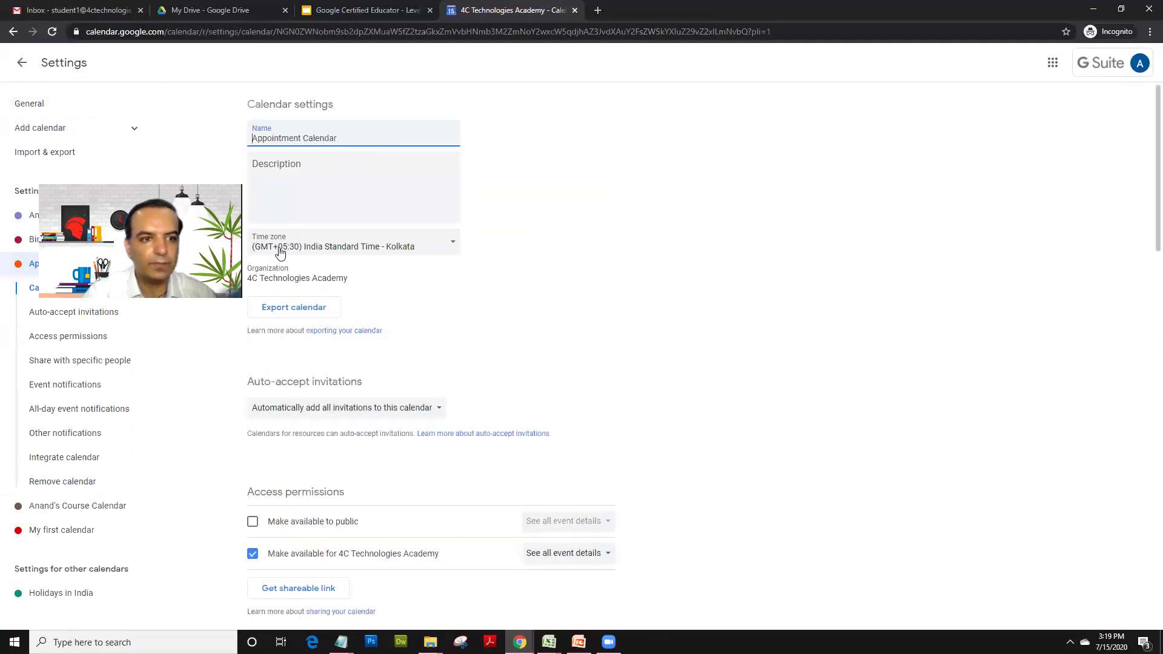
# Step: Return to the Jul 26–Aug 1 week view and open Appointment Calendar's options menu
pyautogui.click(22, 63)
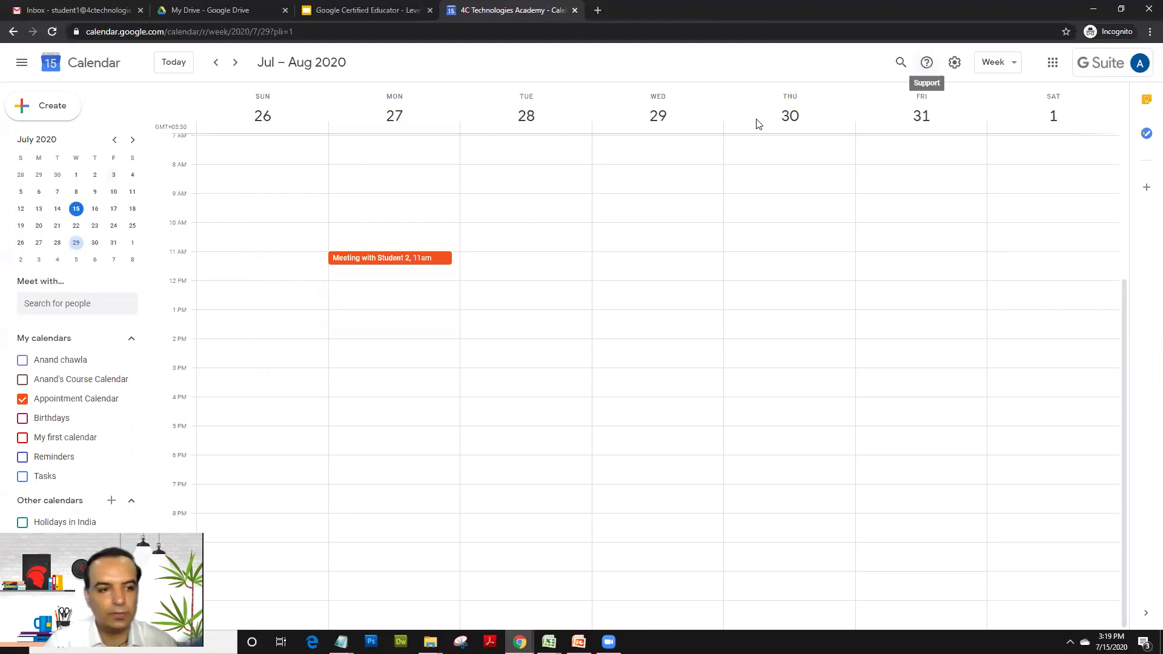
pyautogui.moveTo(115, 398)
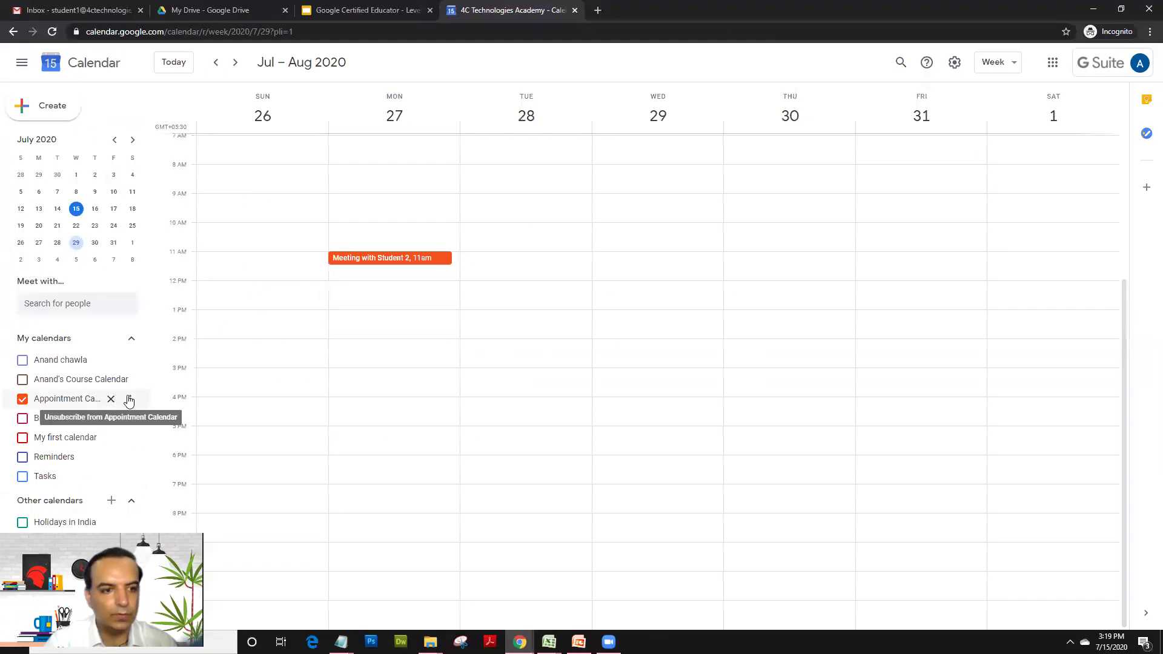
pyautogui.click(131, 400)
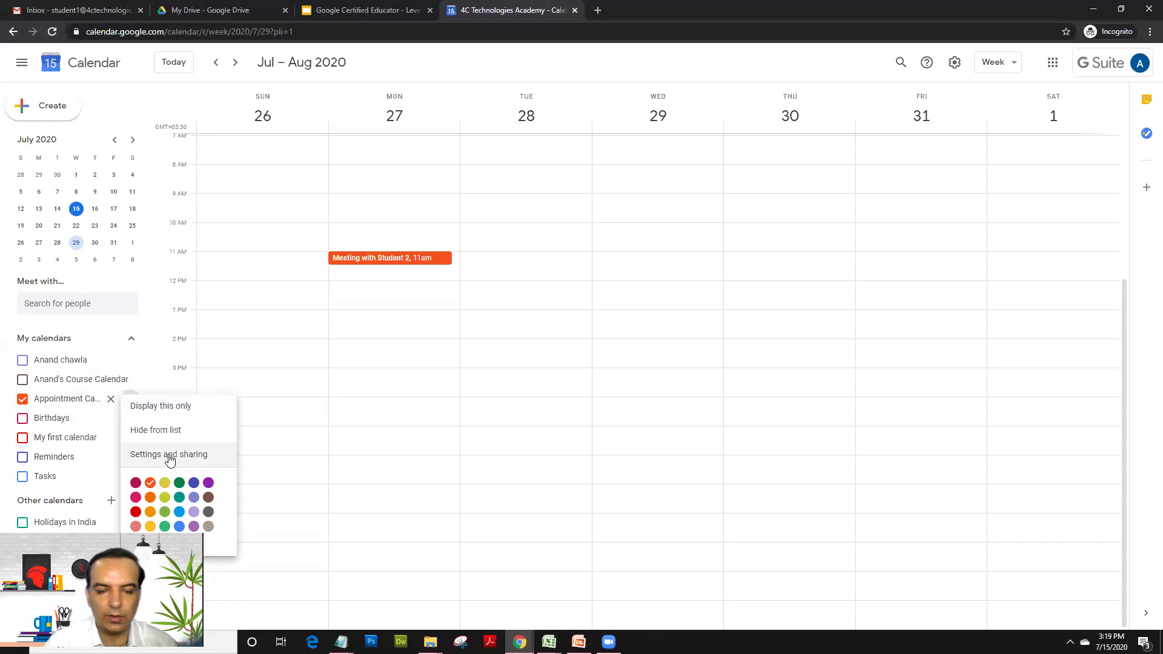
# Step: In Appointment Calendar's sharing settings, try adding a suggested person, then remove them and cancel
pyautogui.click(170, 459)
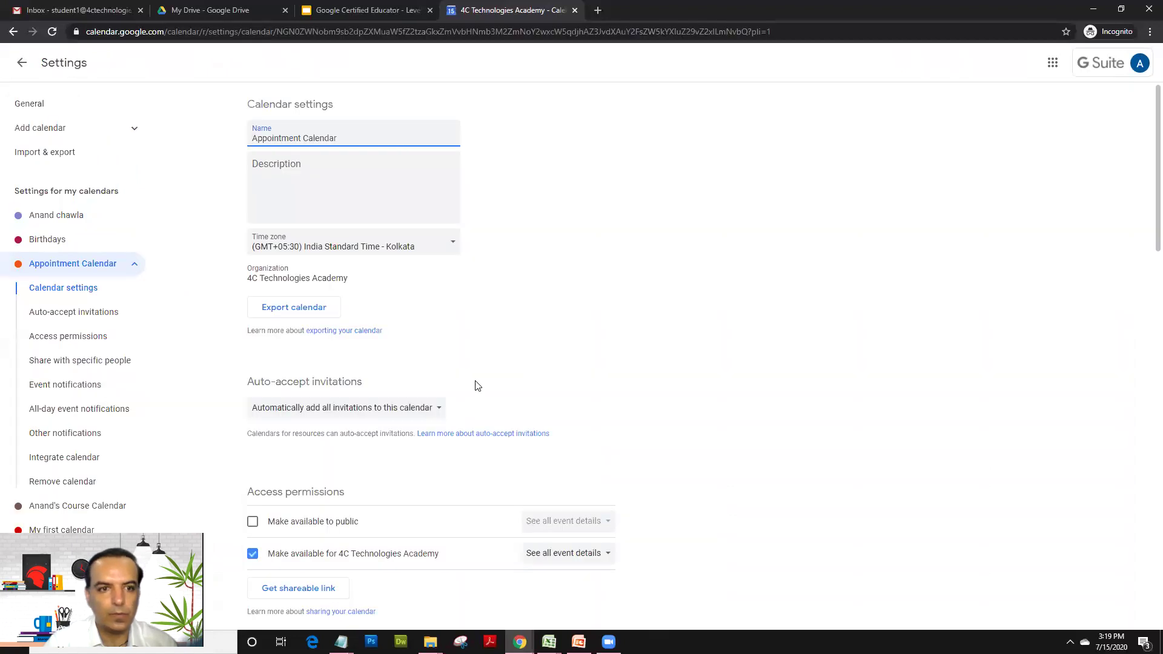
pyautogui.scroll(-4, 434, 303)
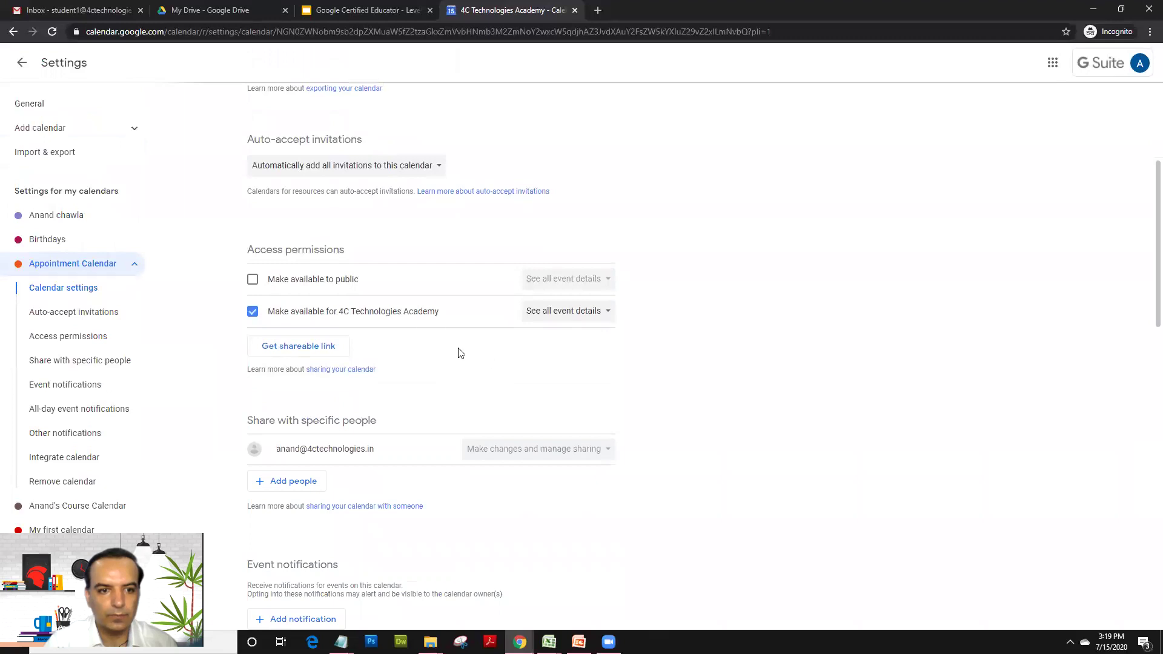
pyautogui.click(298, 487)
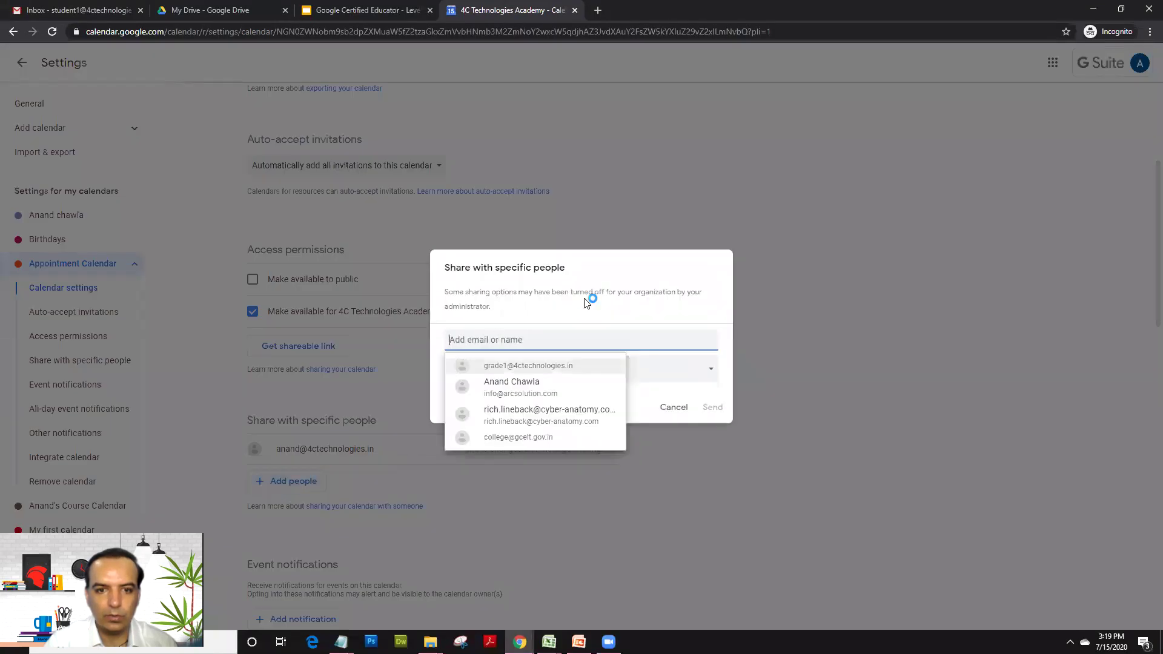
pyautogui.click(523, 391)
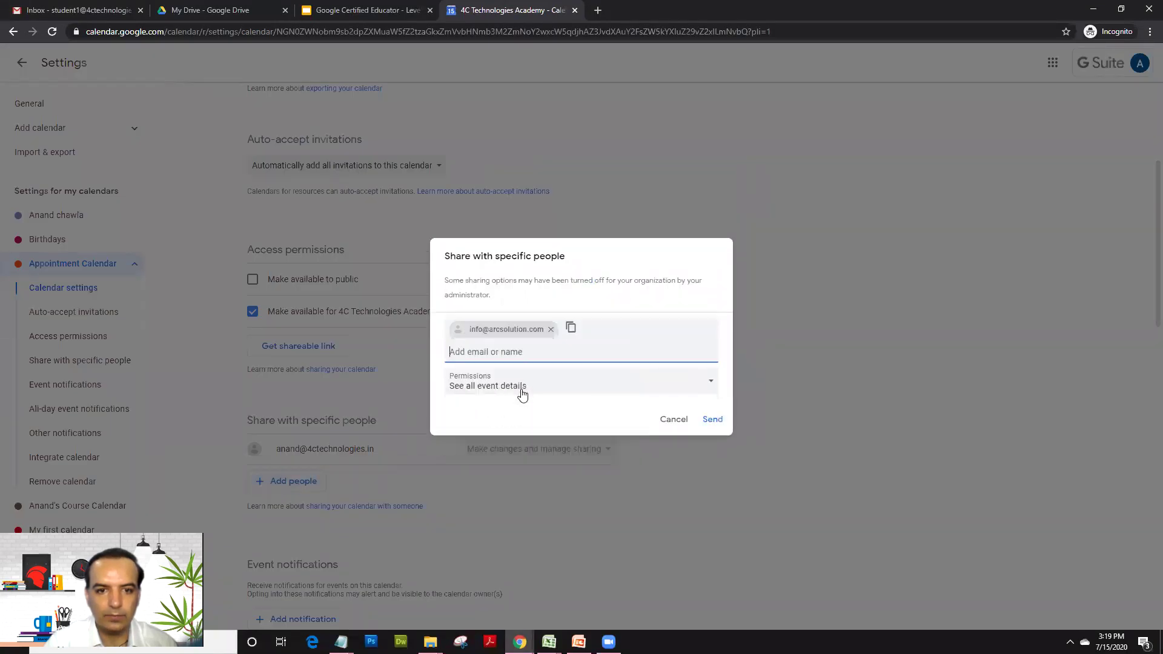
pyautogui.click(551, 329)
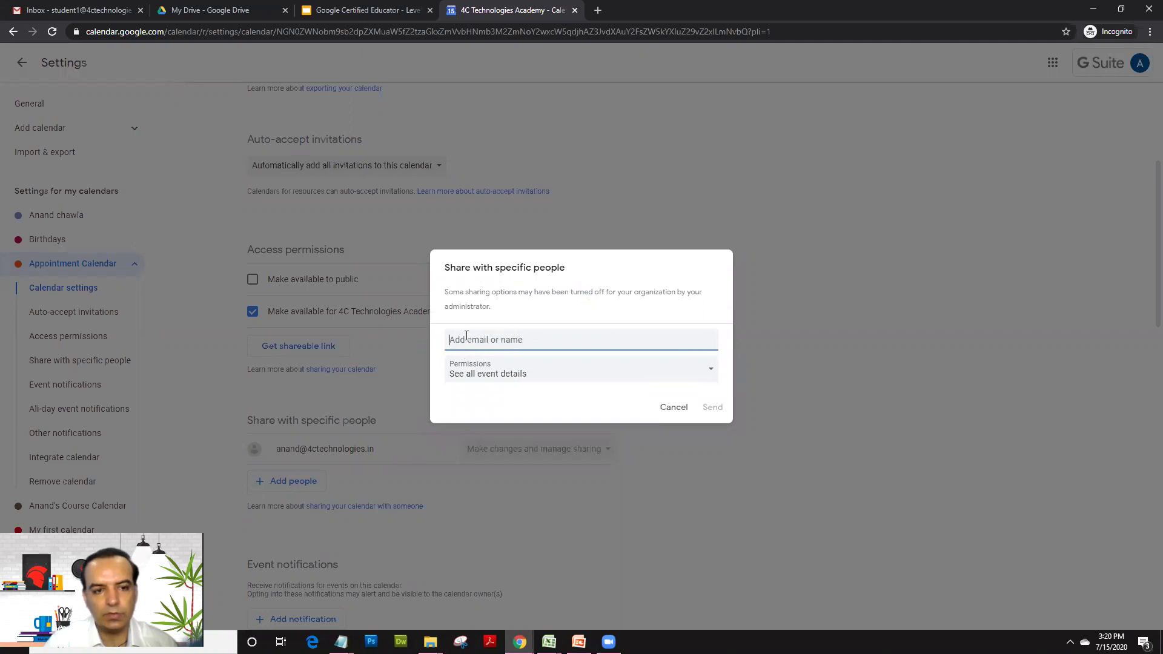
pyautogui.click(666, 407)
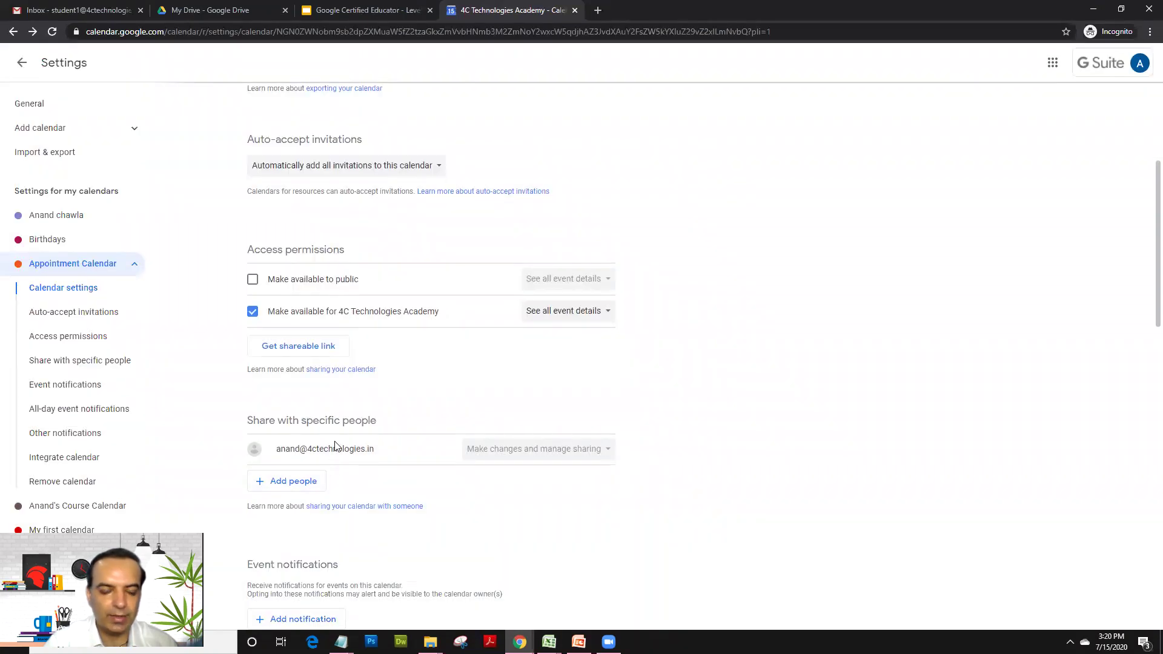
pyautogui.scroll(4, 362, 403)
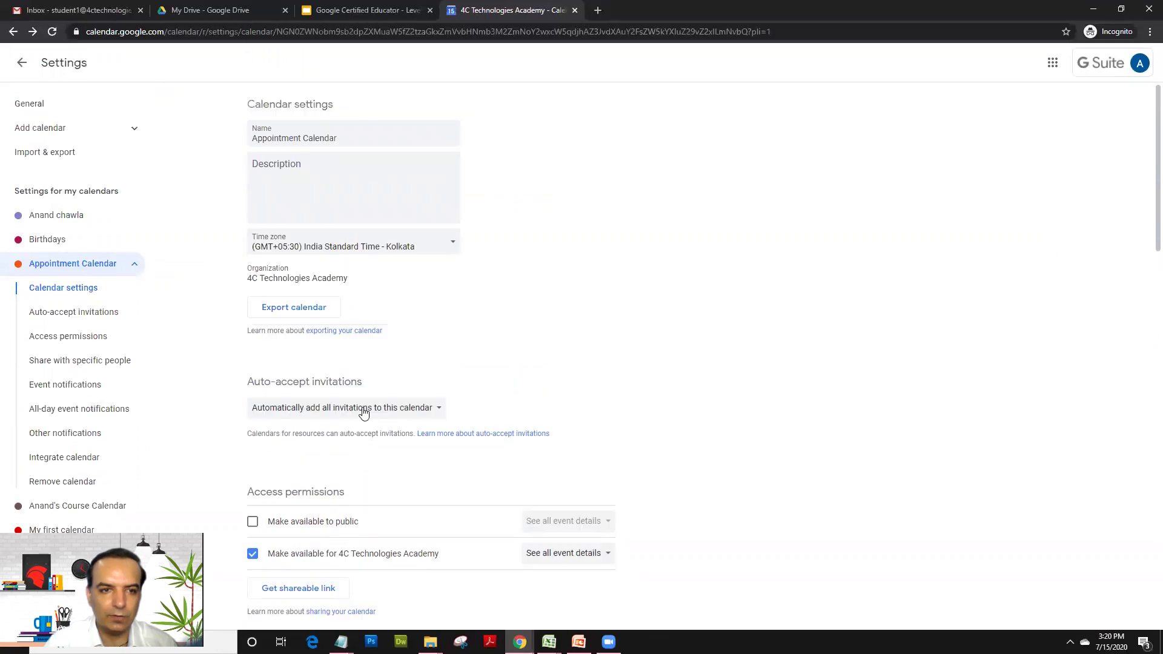
pyautogui.scroll(-4, 363, 409)
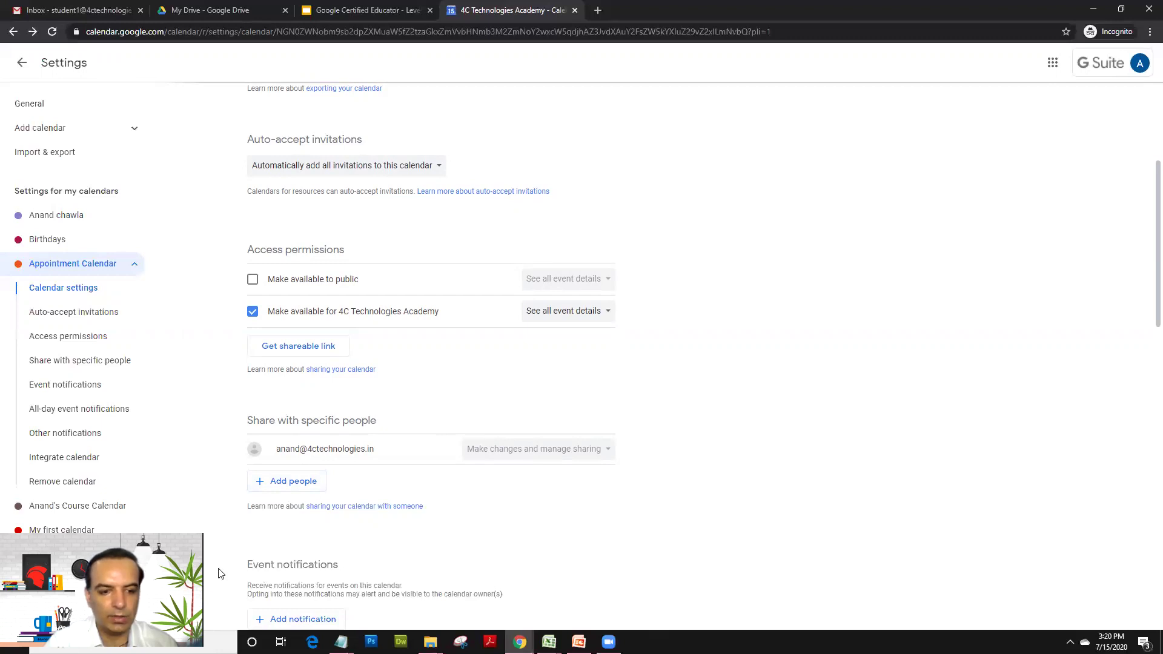
pyautogui.scroll(4, 441, 327)
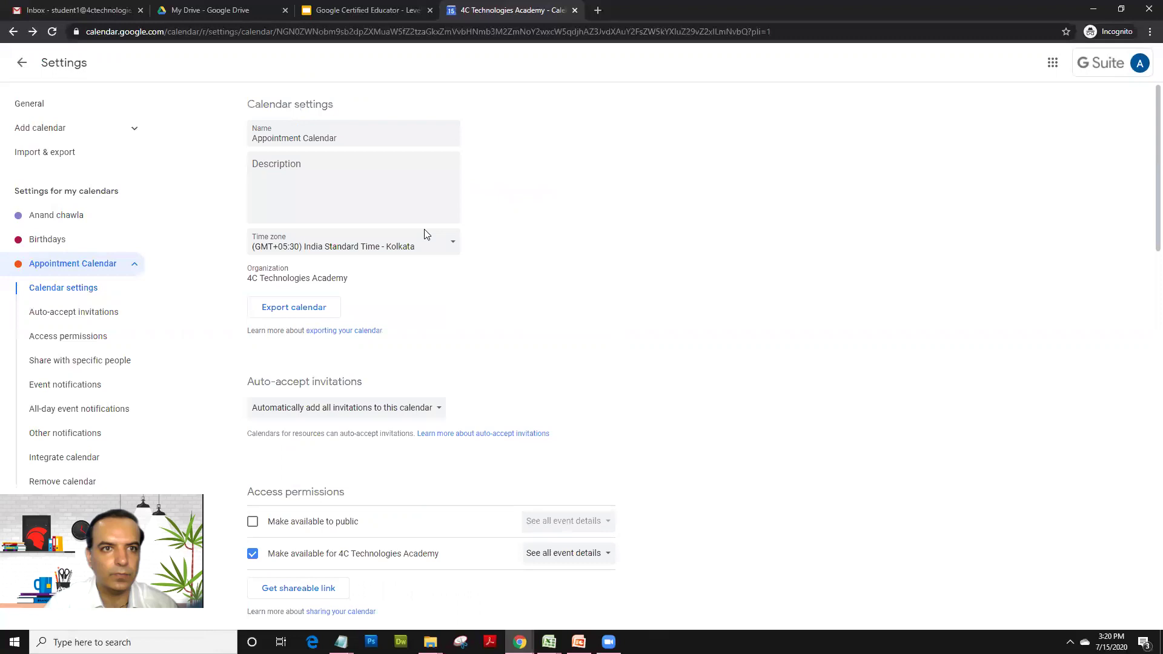
# Step: Switch back to the 'Module 3 - Calendar' slide and deselect its bullet list
pyautogui.hotkey('ctrl', 'shift', 'Tab')
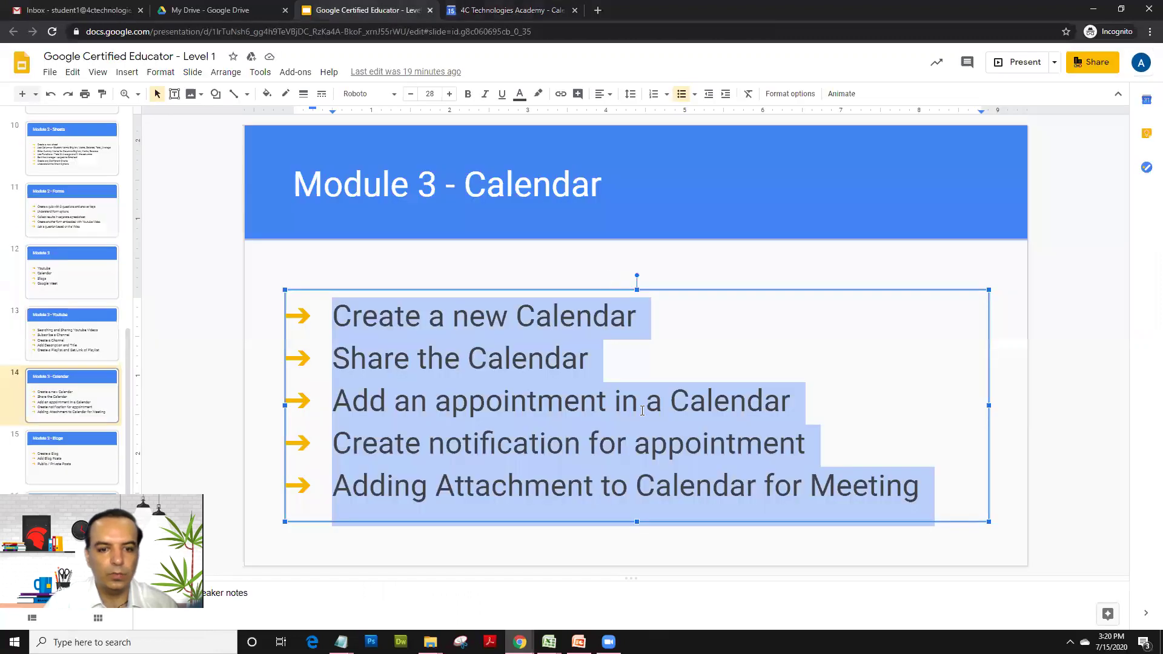
pyautogui.click(531, 444)
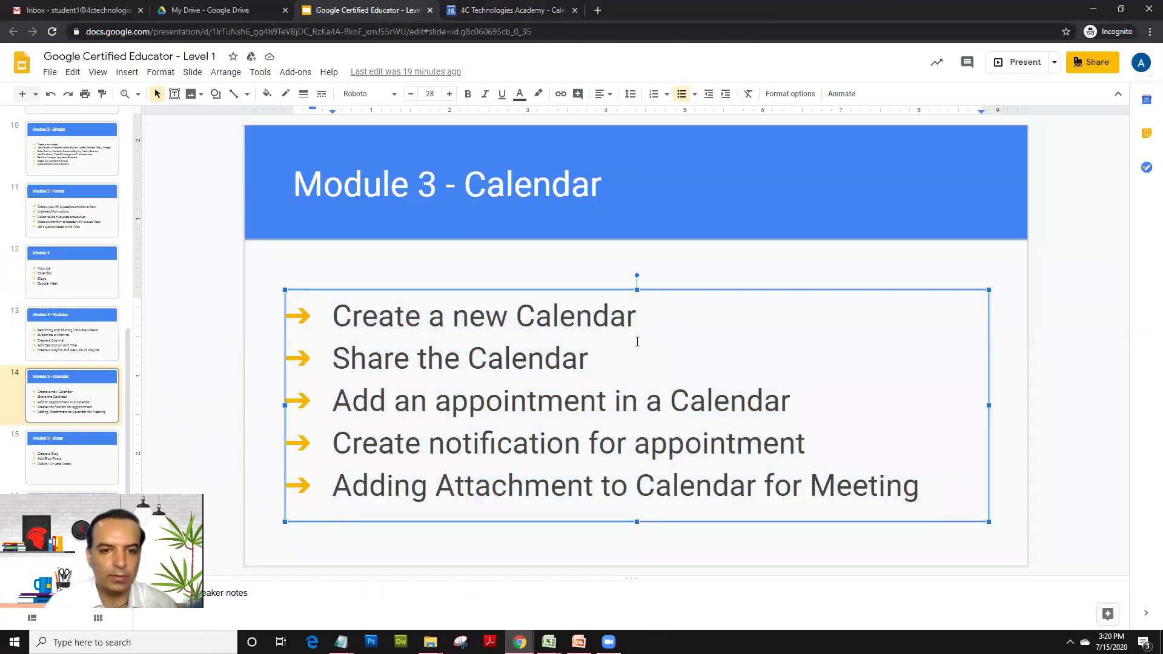